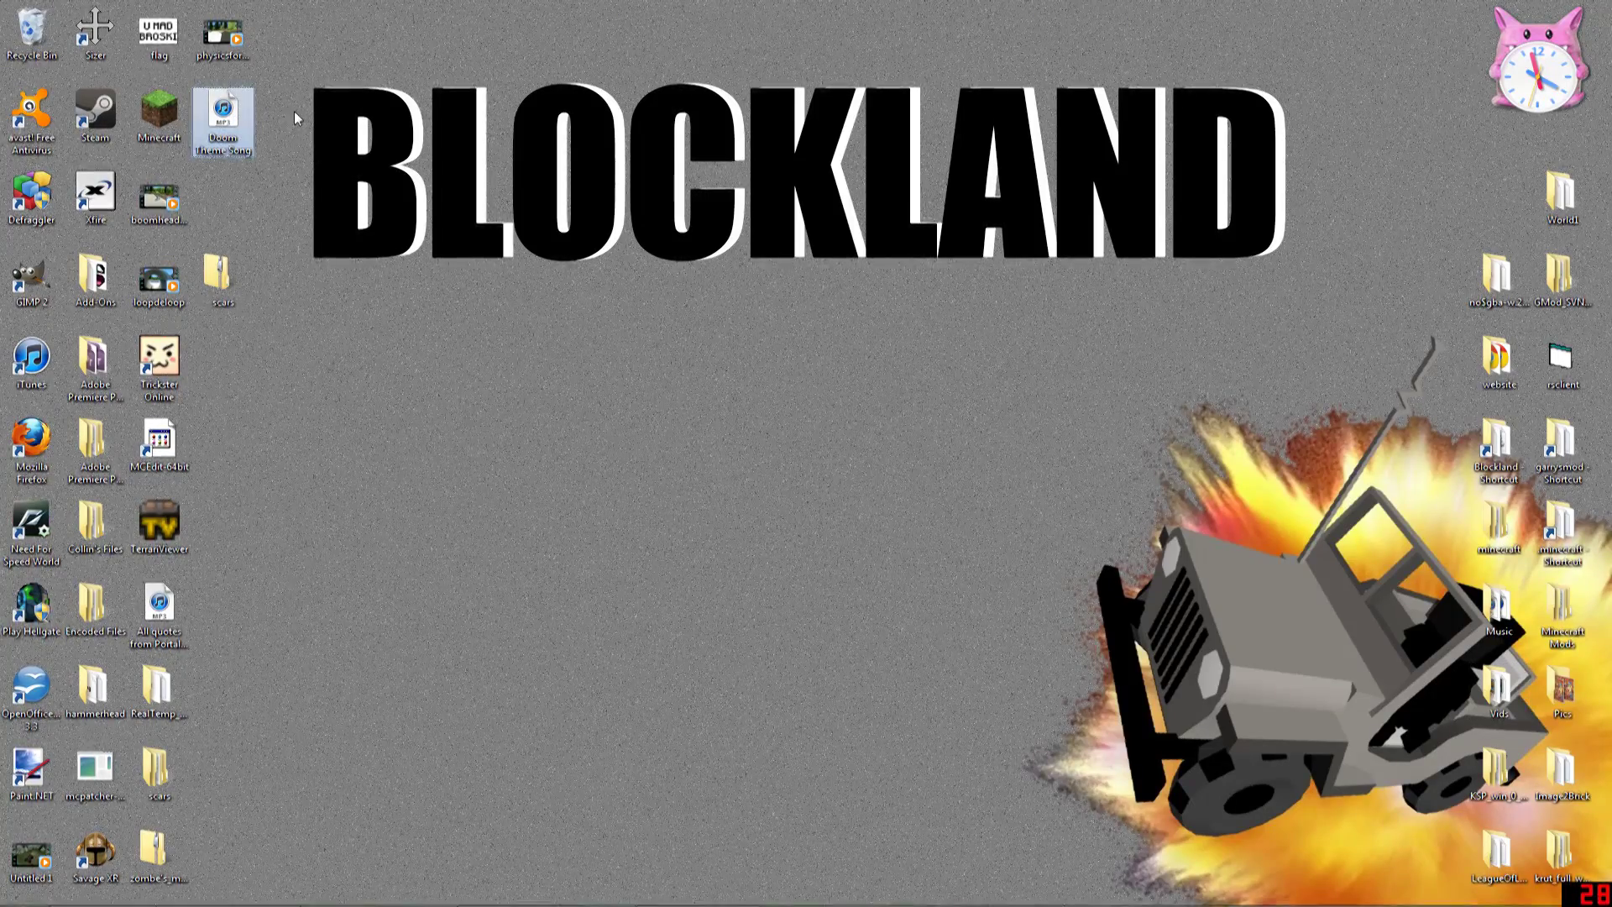
Step: Launch Audacity, drag the Doom Theme Song file into the empty project as a stereo track, and maximize the window
{"action": "mouse_move", "coordinate": [327, 902]}
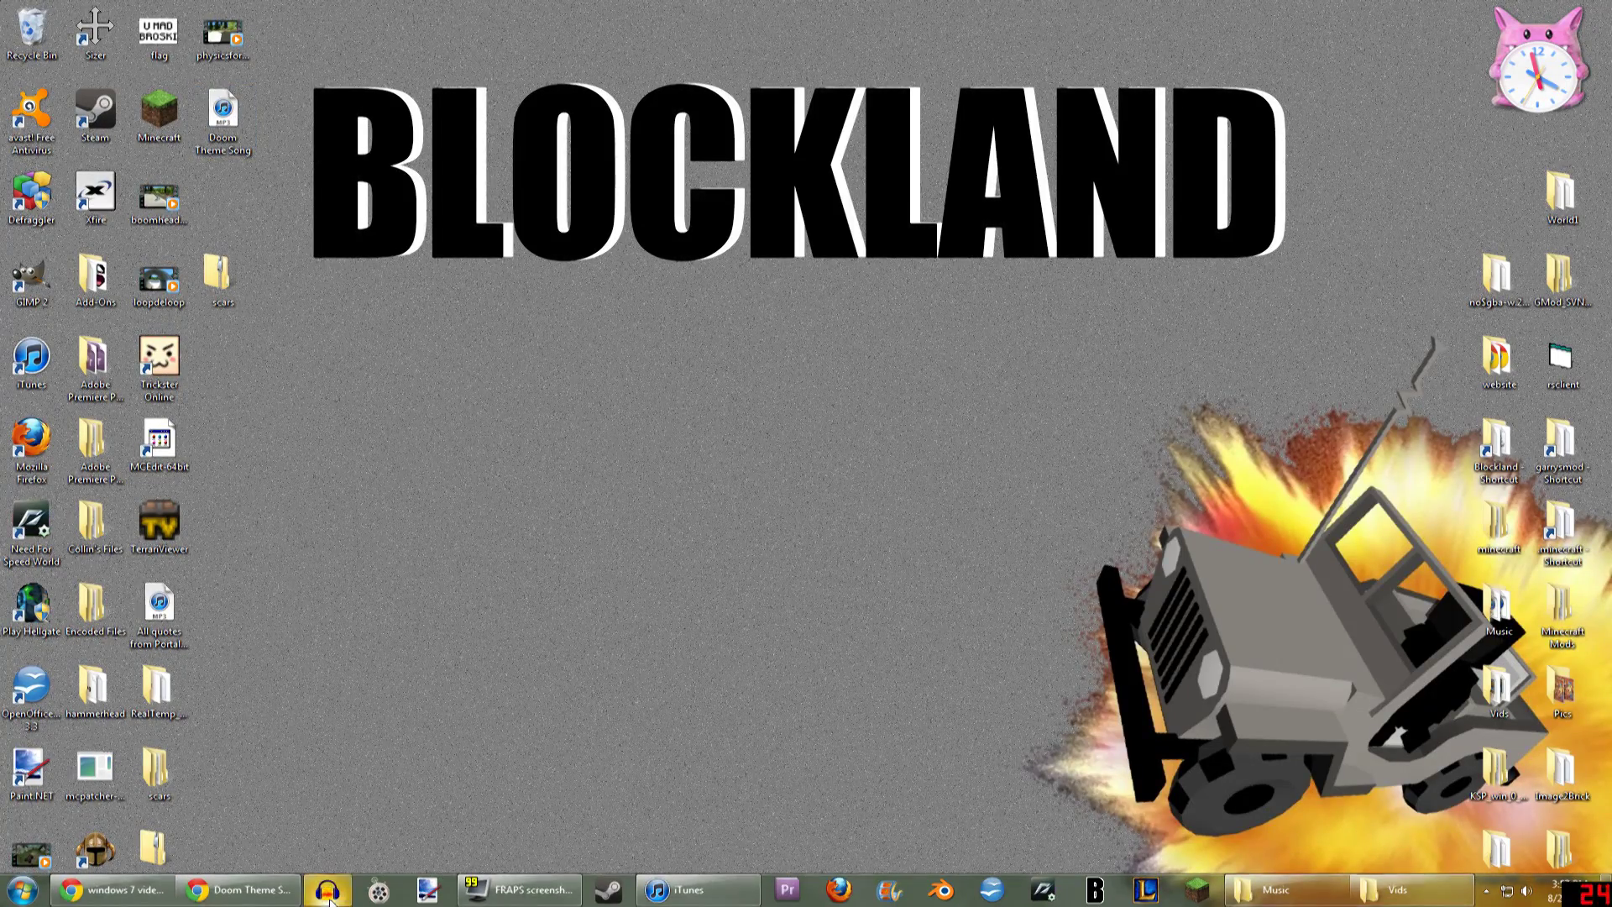
{"action": "left_click", "coordinate": [327, 894]}
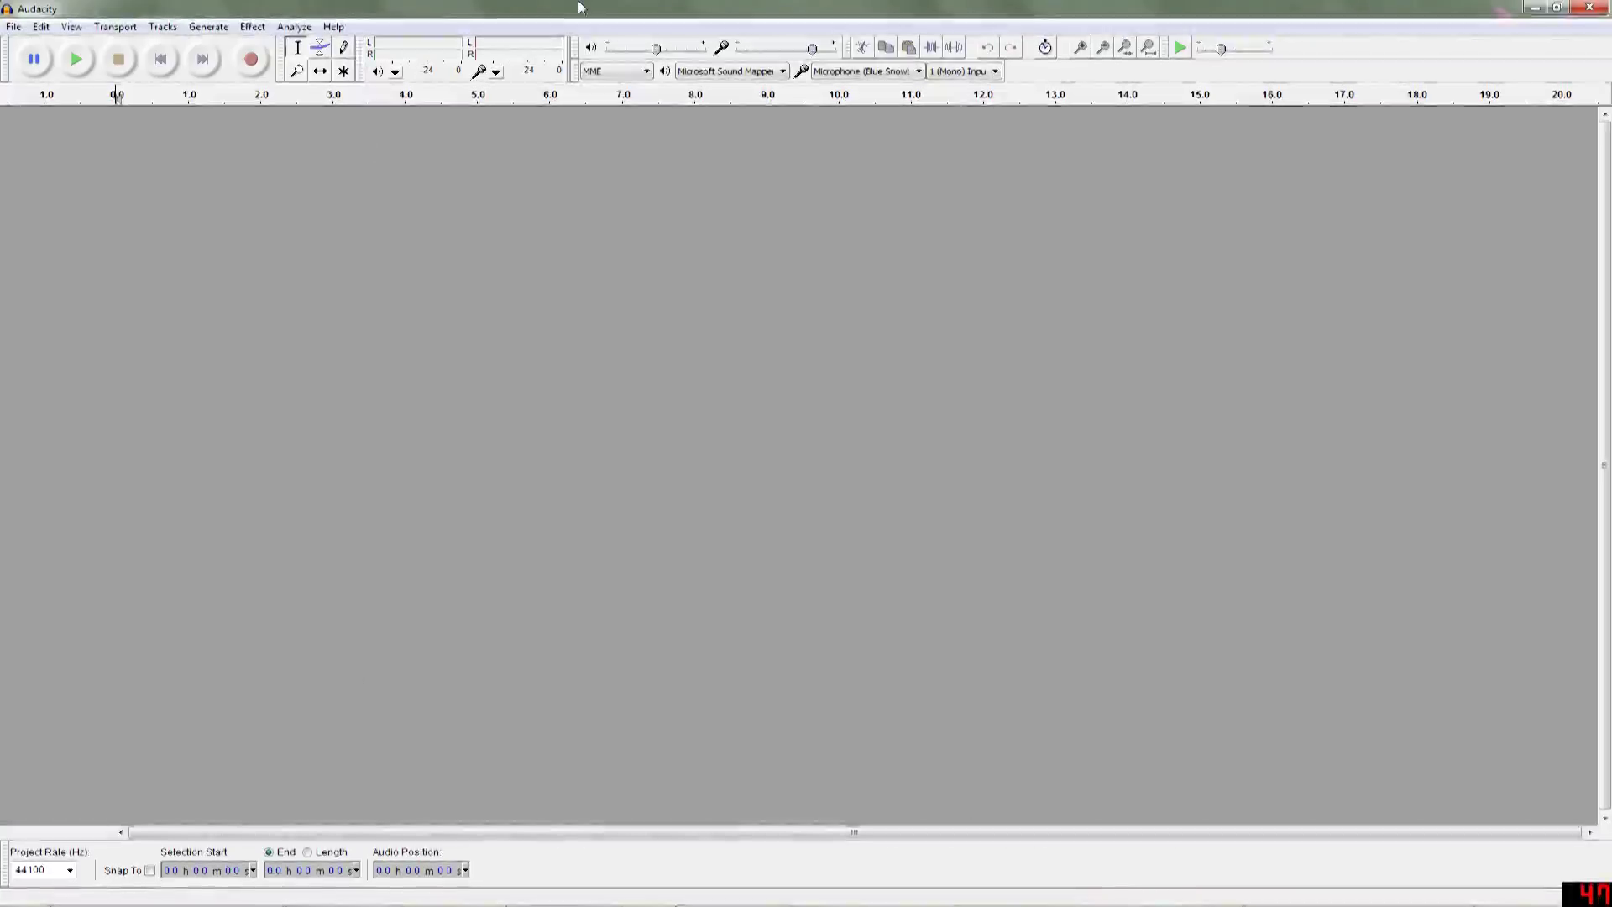
{"action": "left_click_drag", "start_coordinate": [579, 7], "coordinate": [660, 84]}
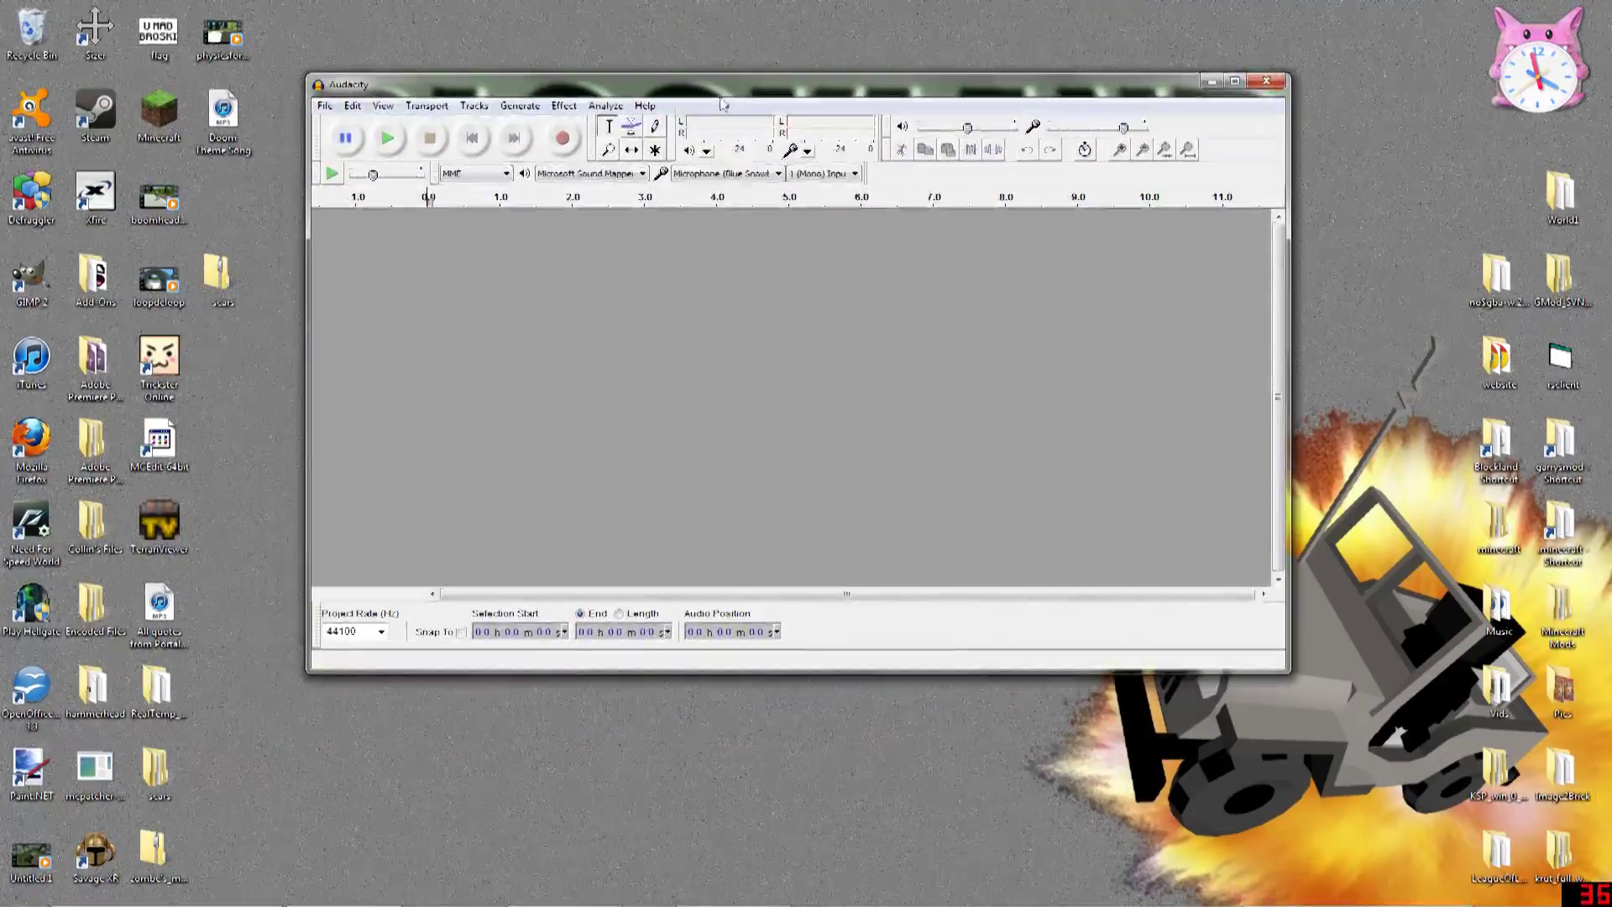
{"action": "left_click", "coordinate": [227, 118]}
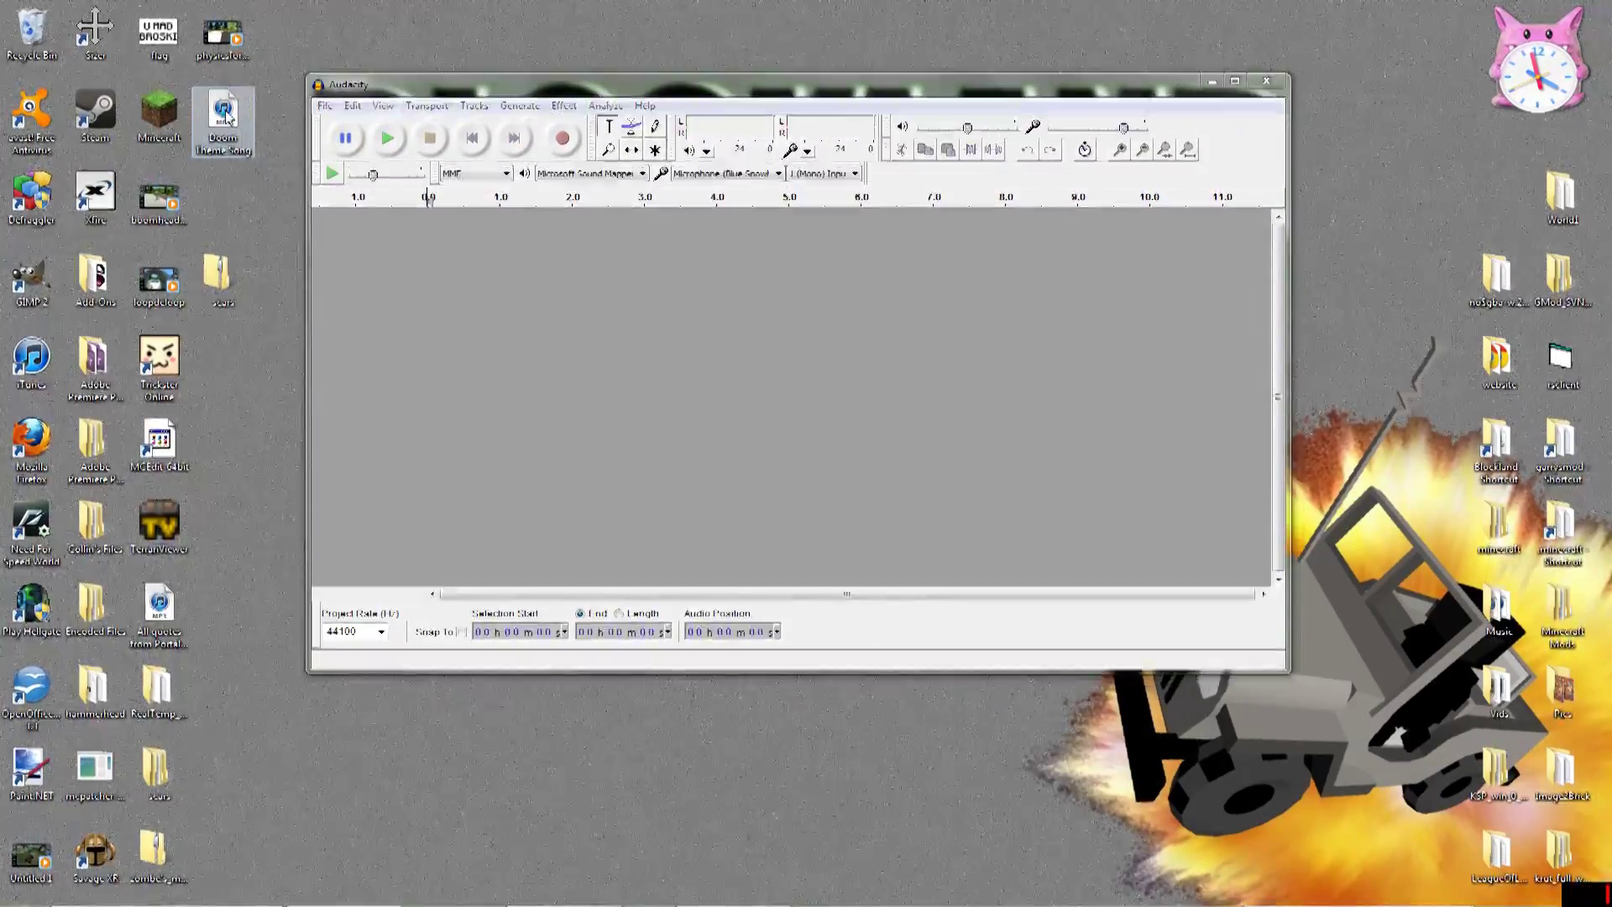
{"action": "left_click_drag", "start_coordinate": [227, 117], "coordinate": [378, 345]}
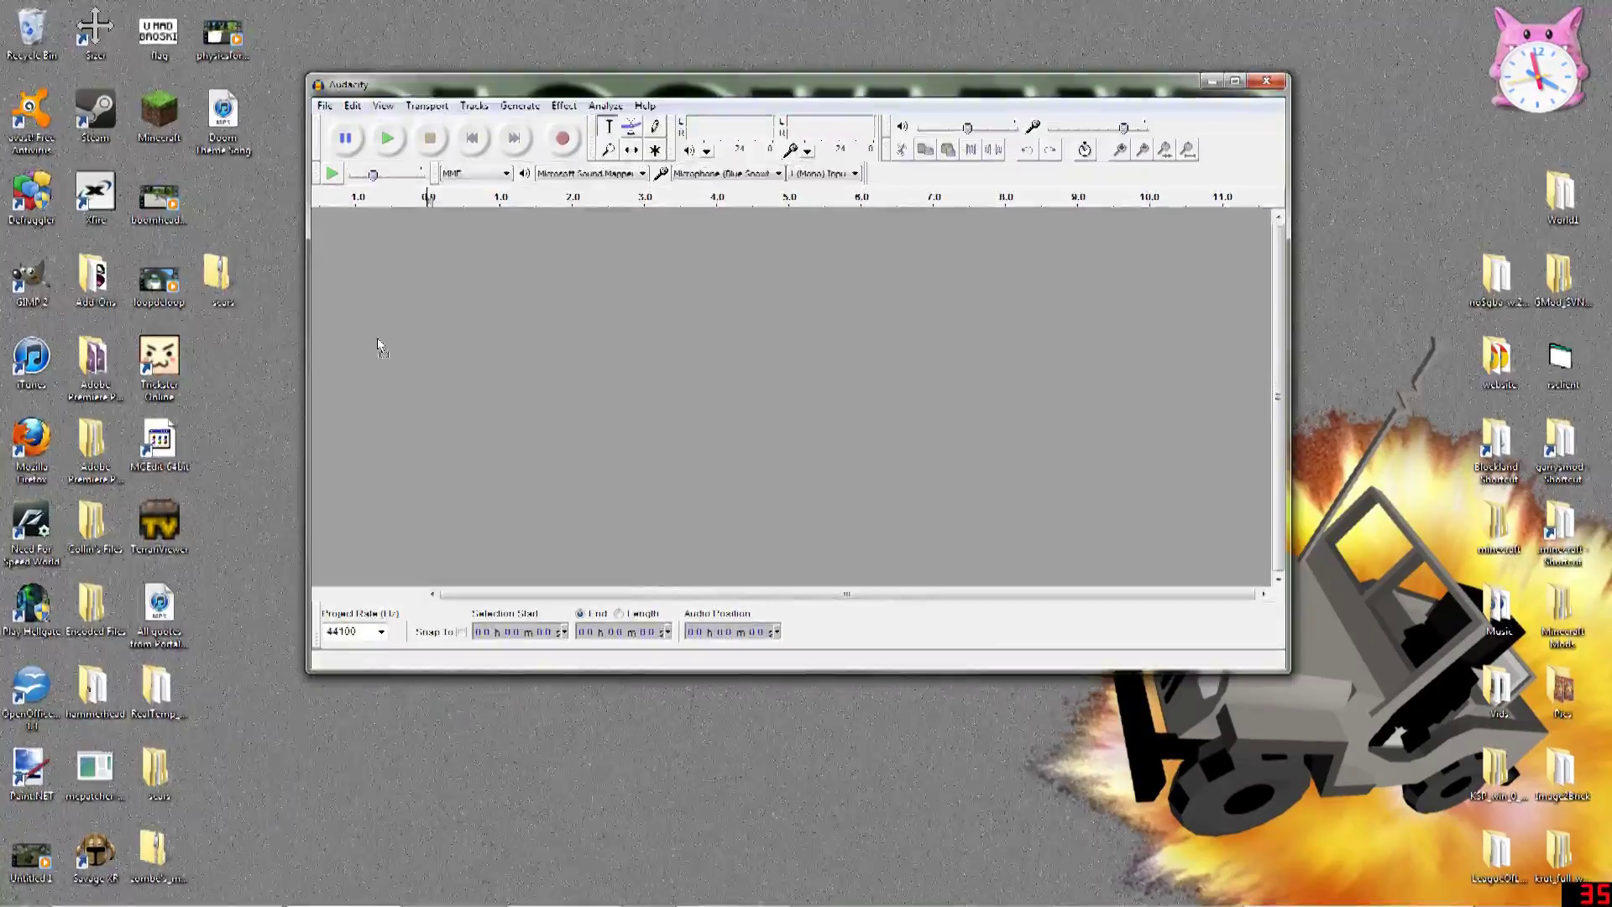
{"action": "left_click", "coordinate": [1240, 84]}
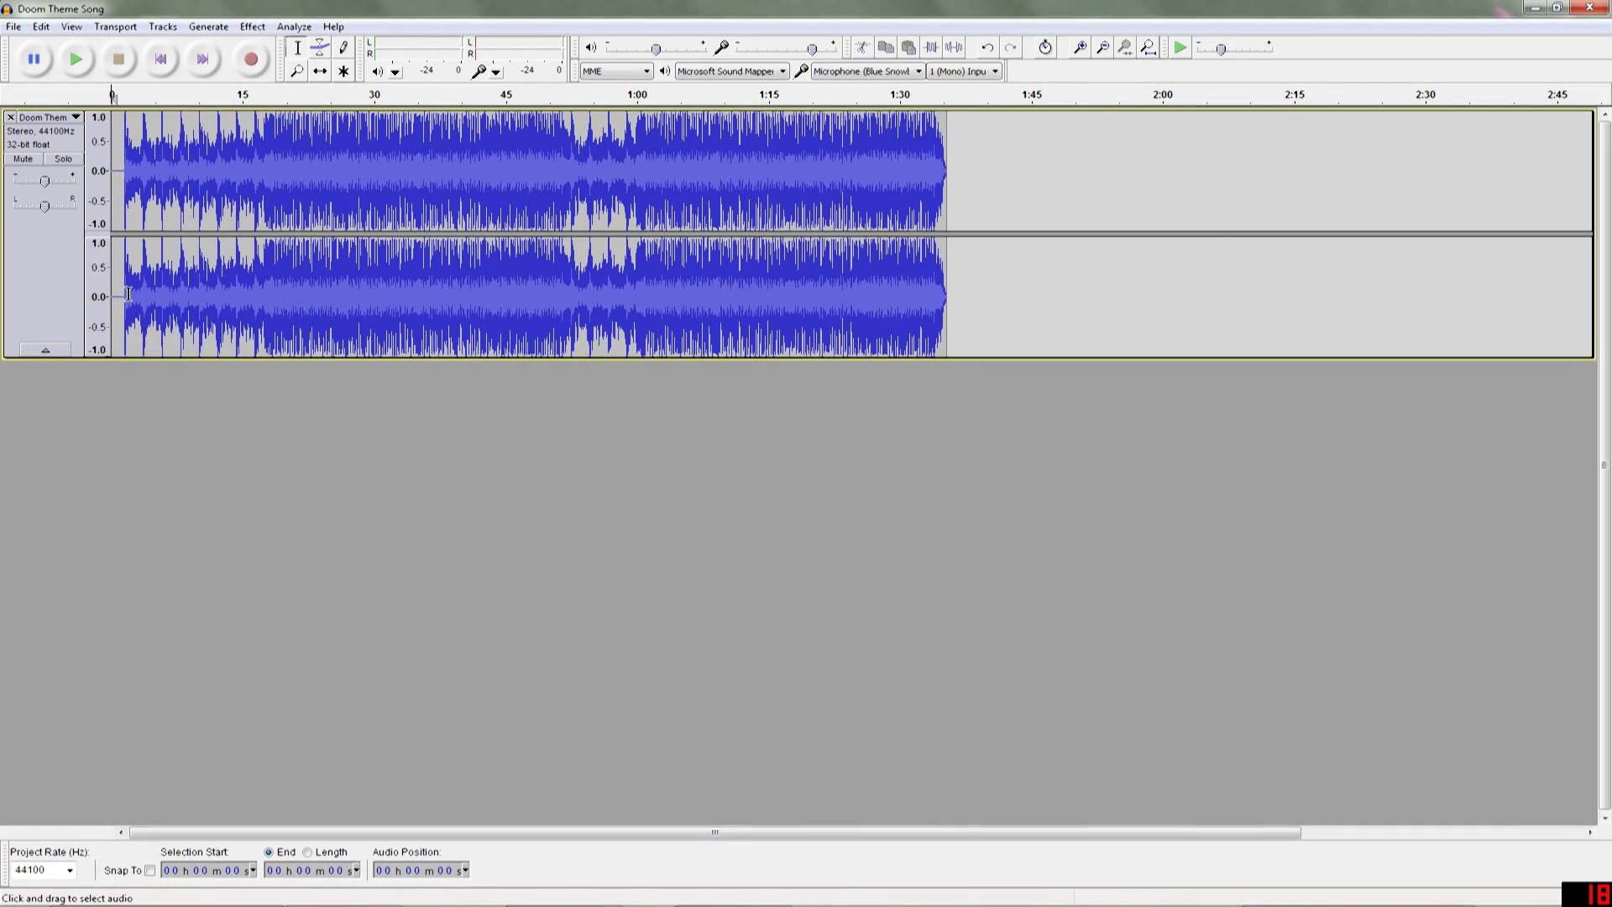
Step: Play the song from the 52-second mark to preview it, then stop playback
{"action": "left_click", "coordinate": [574, 157]}
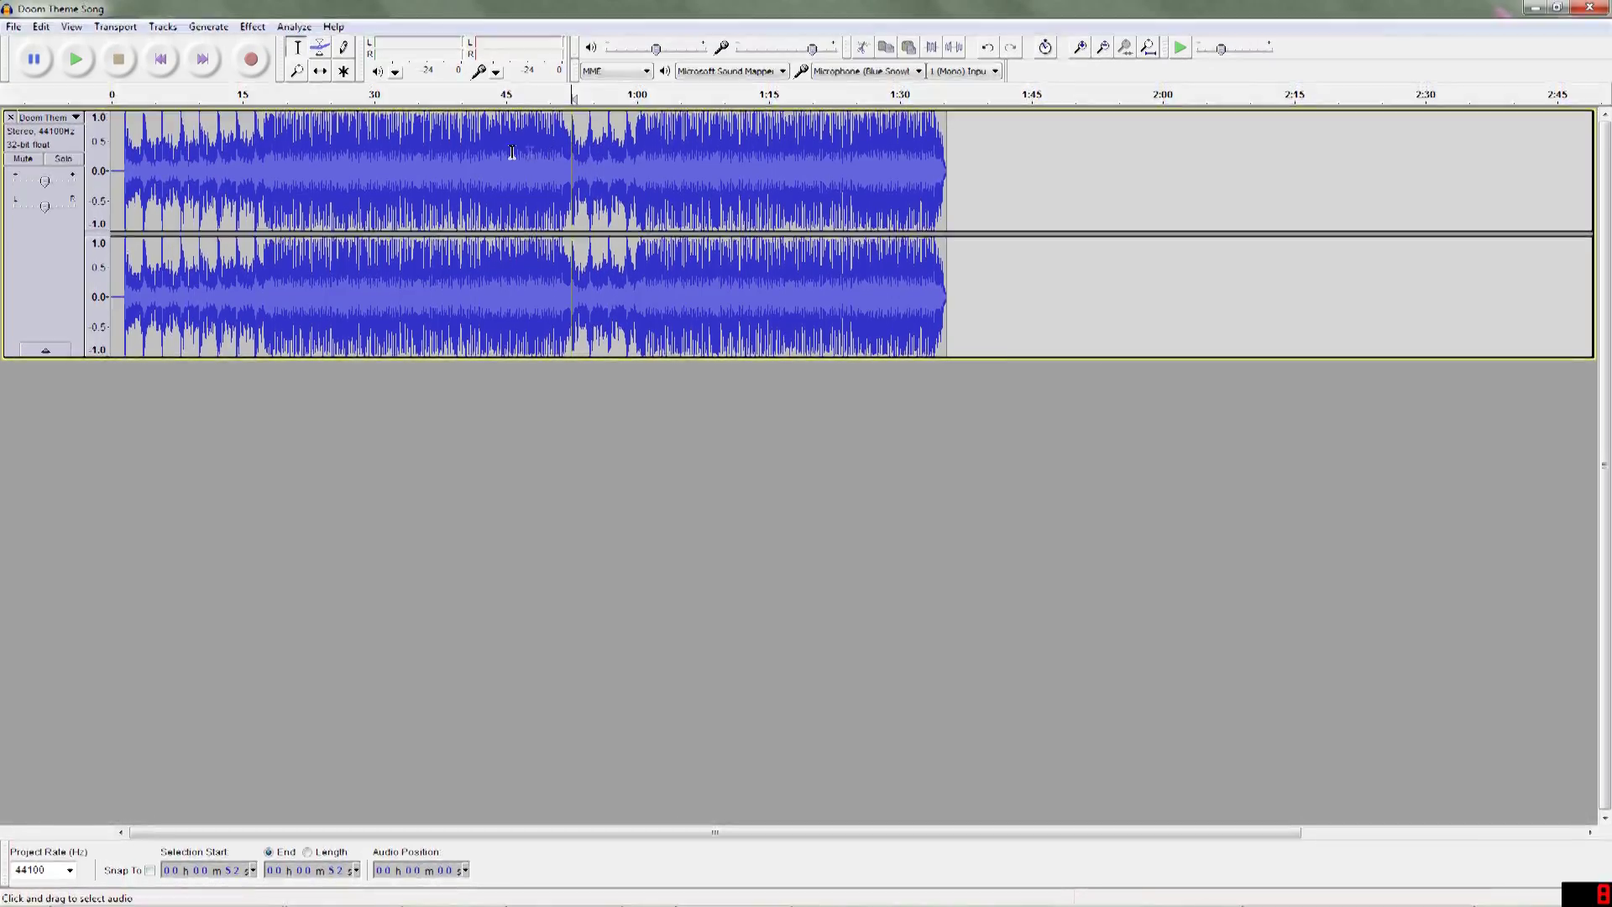
{"action": "key", "text": "space"}
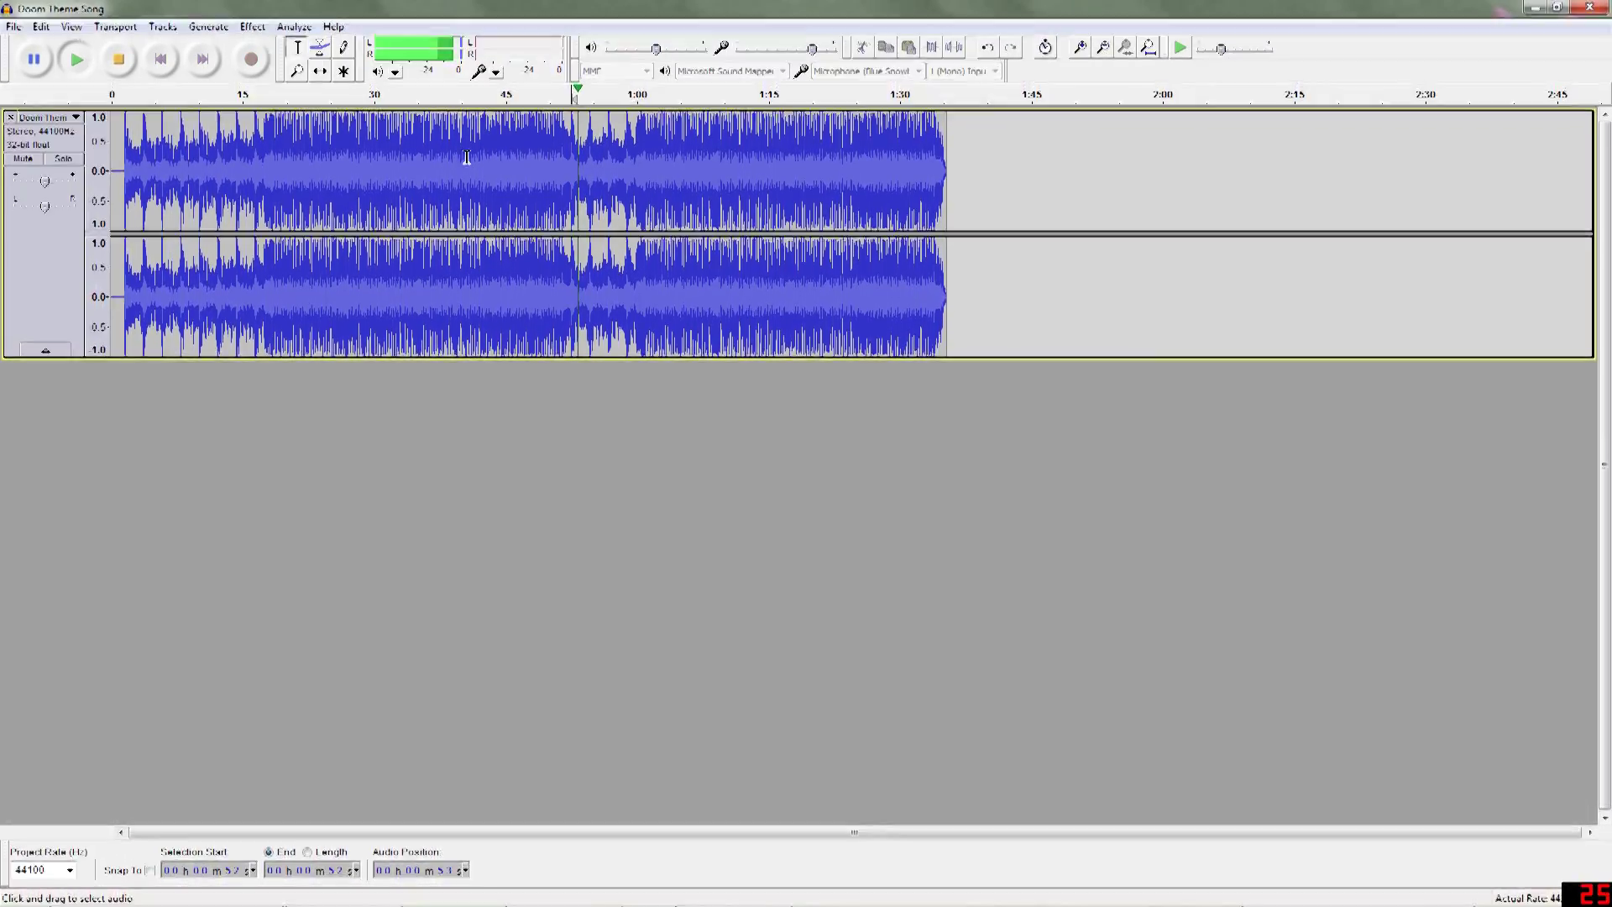
{"action": "key", "text": "space"}
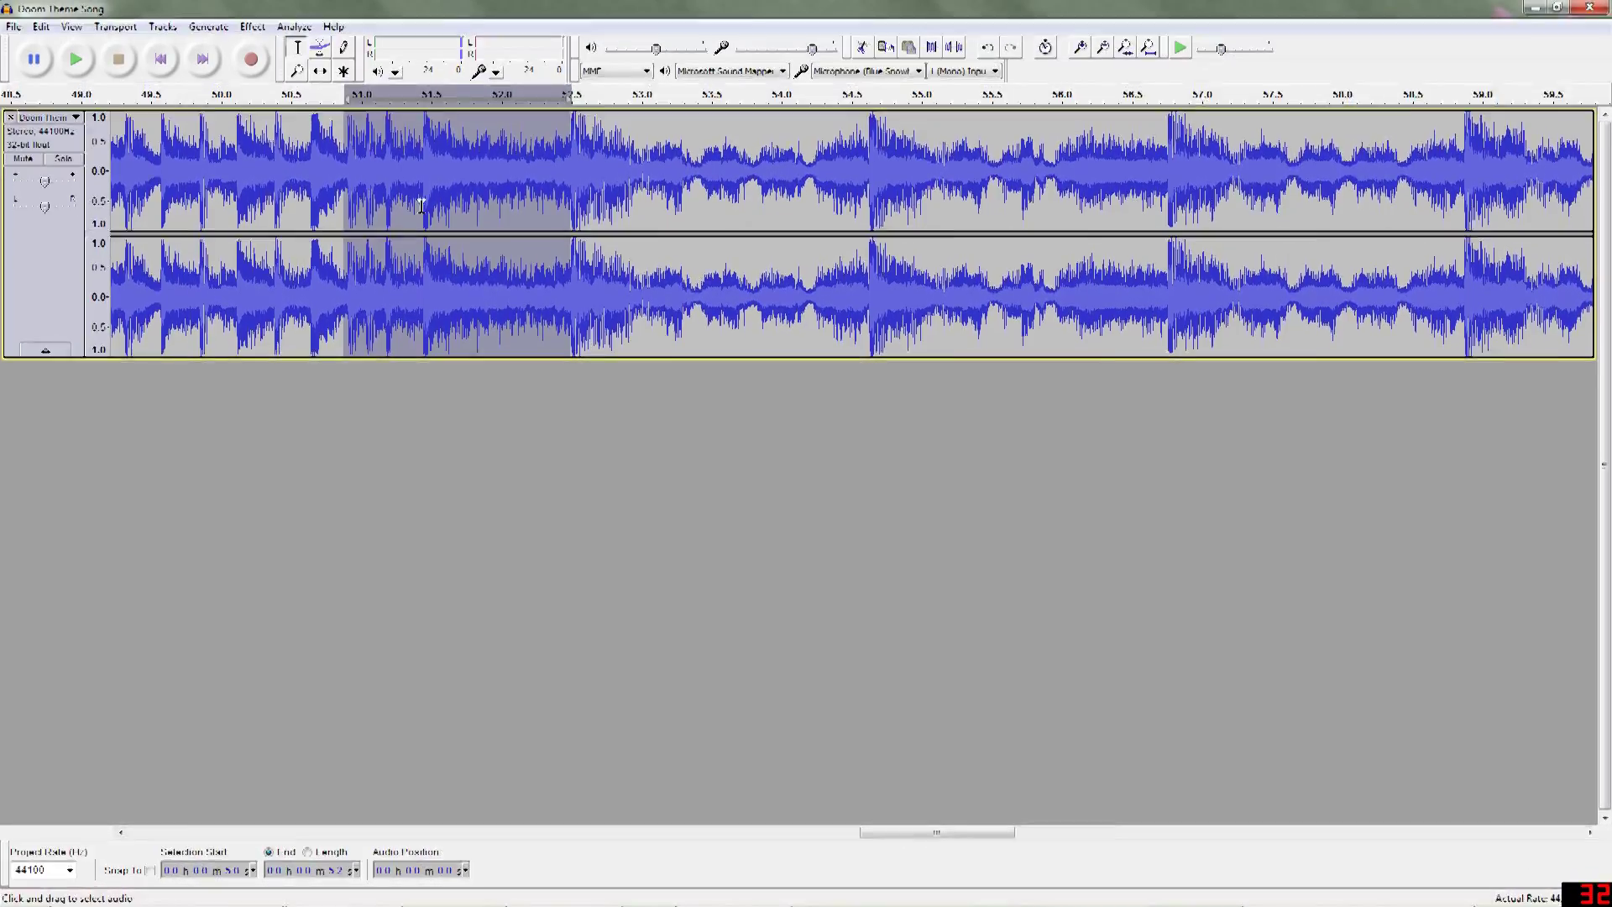
Step: Scroll the track view around the 50-second area of the waveform
{"action": "scroll", "coordinate": [421, 205], "scroll_direction": "down", "scroll_amount": 4}
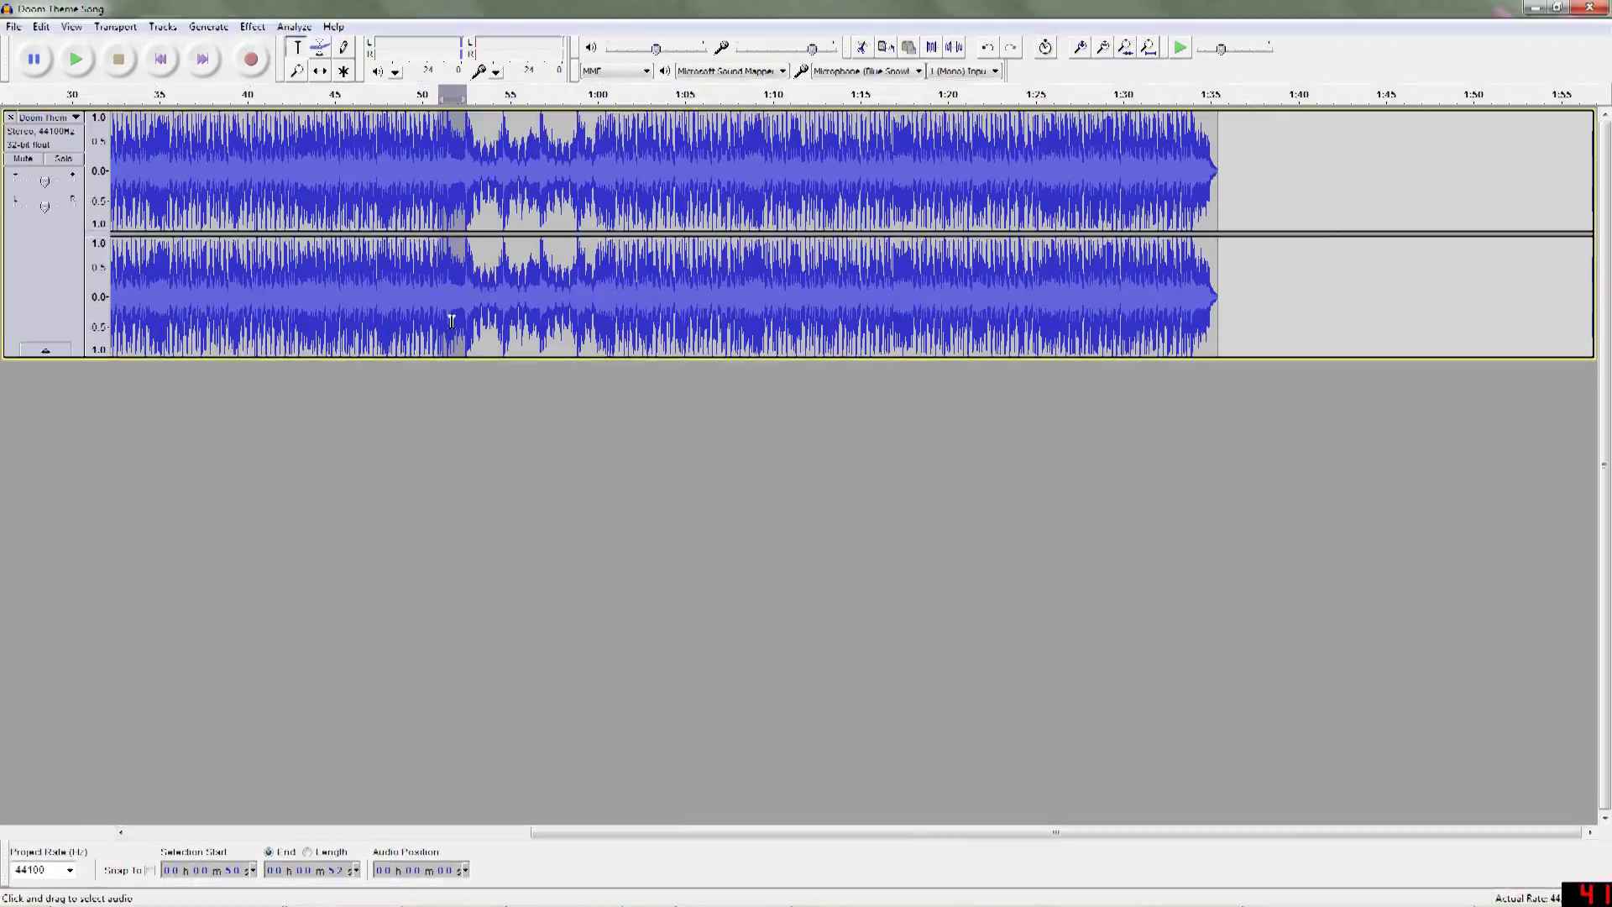
Step: Pull the selection's start back to about 1 second and zoom in on the song's beginning
{"action": "scroll", "coordinate": [453, 323], "scroll_direction": "down", "scroll_amount": 1}
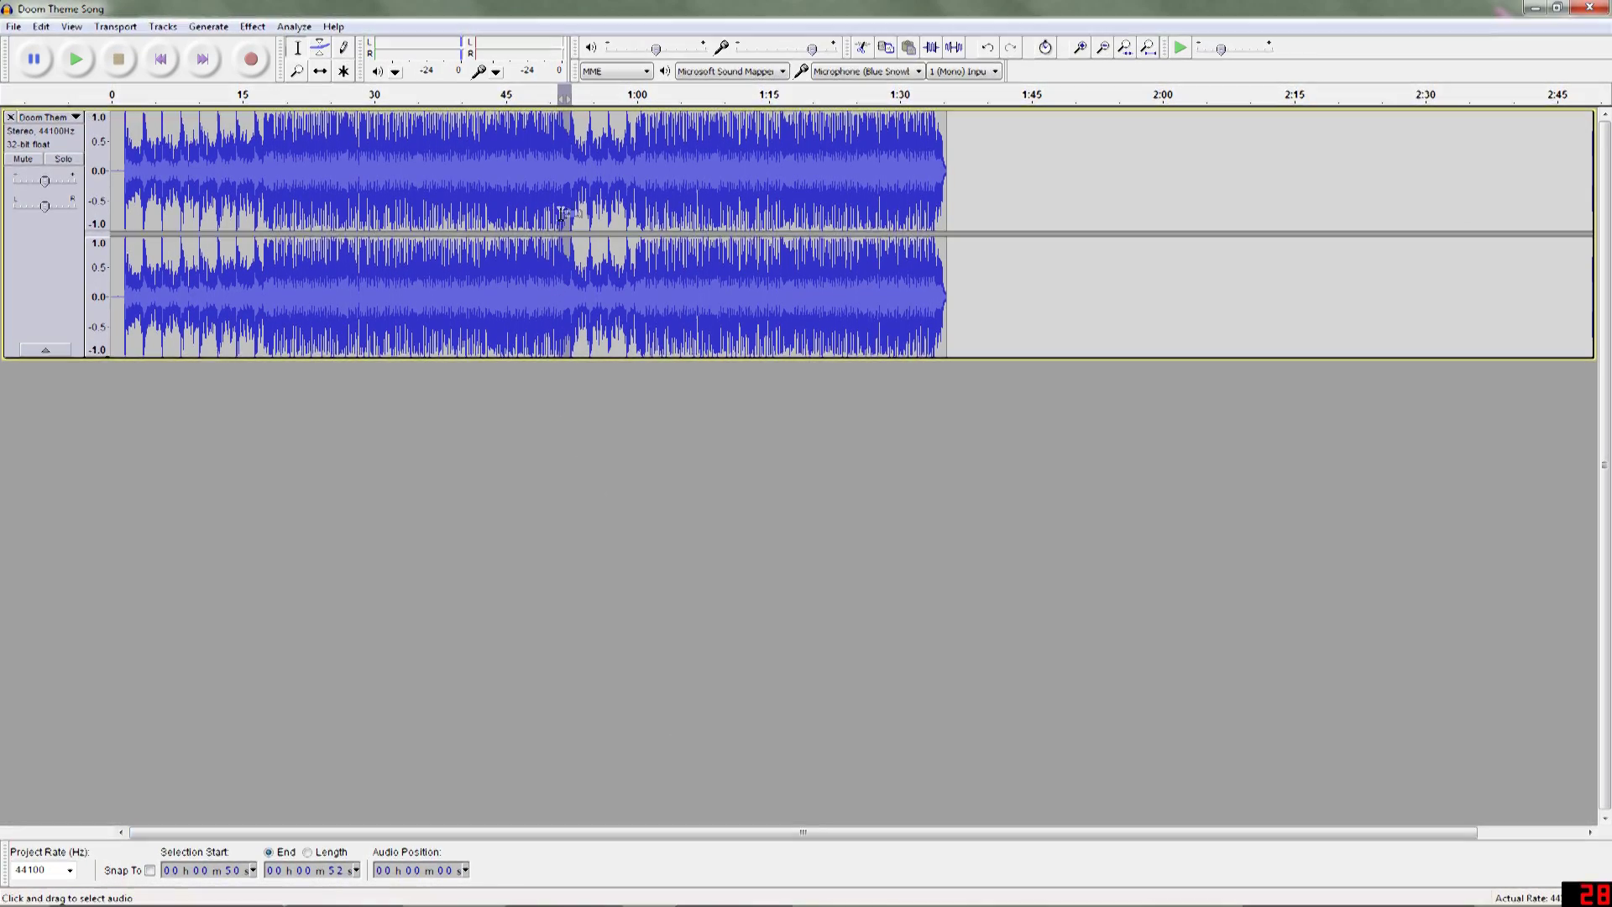
{"action": "left_click_drag", "start_coordinate": [550, 209], "coordinate": [369, 195]}
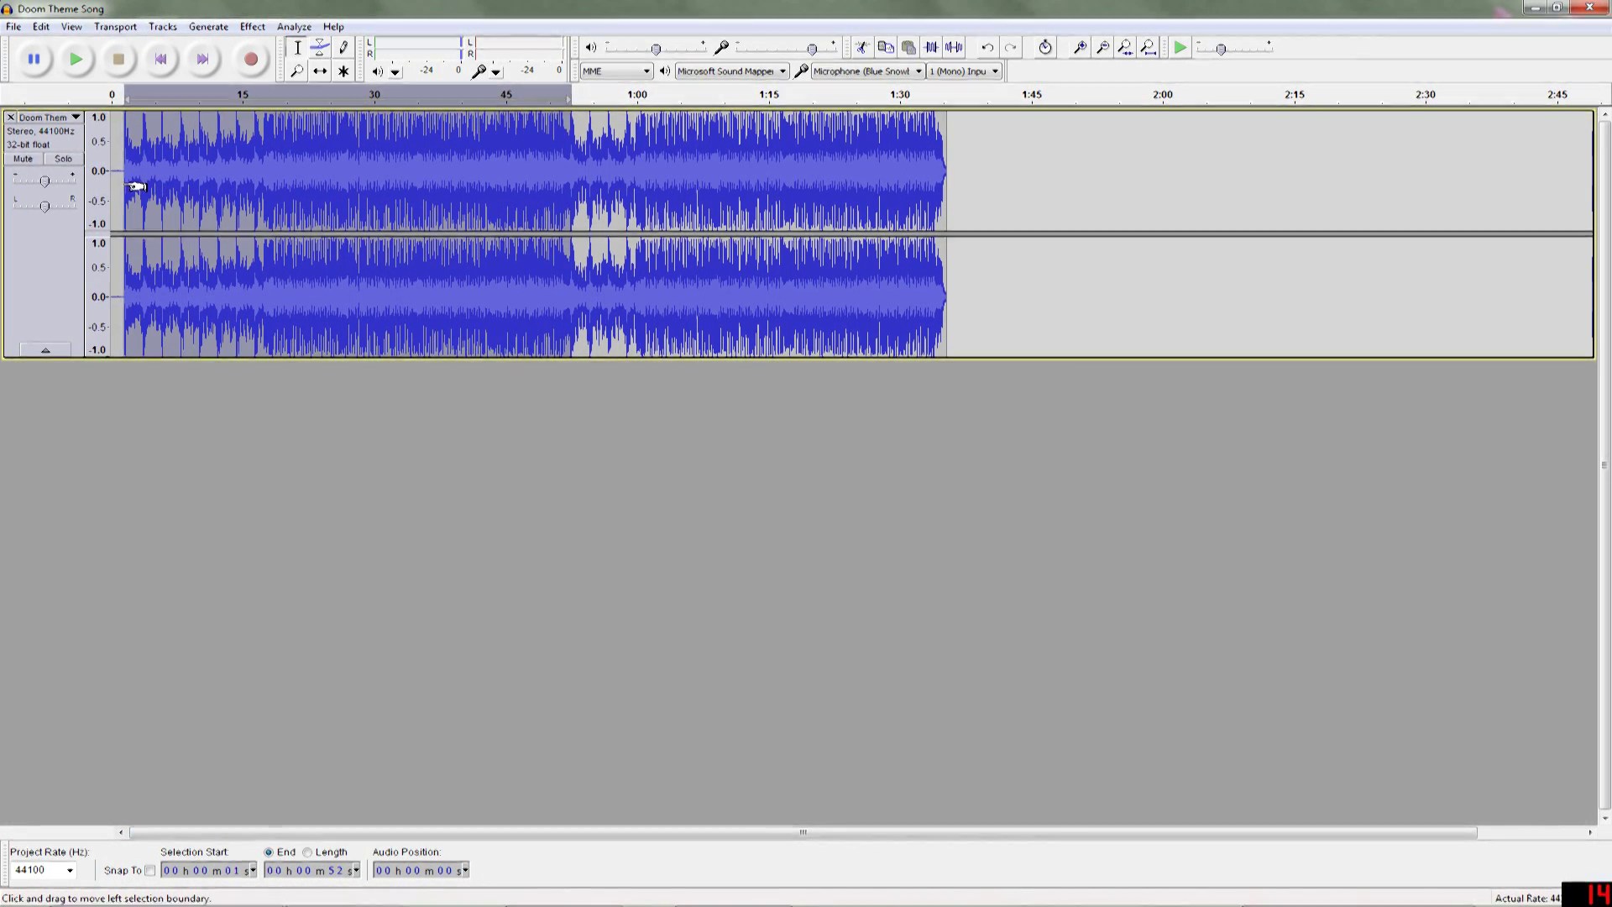
{"action": "key", "text": "ctrl+1"}
{"action": "key", "text": "ctrl+1"}
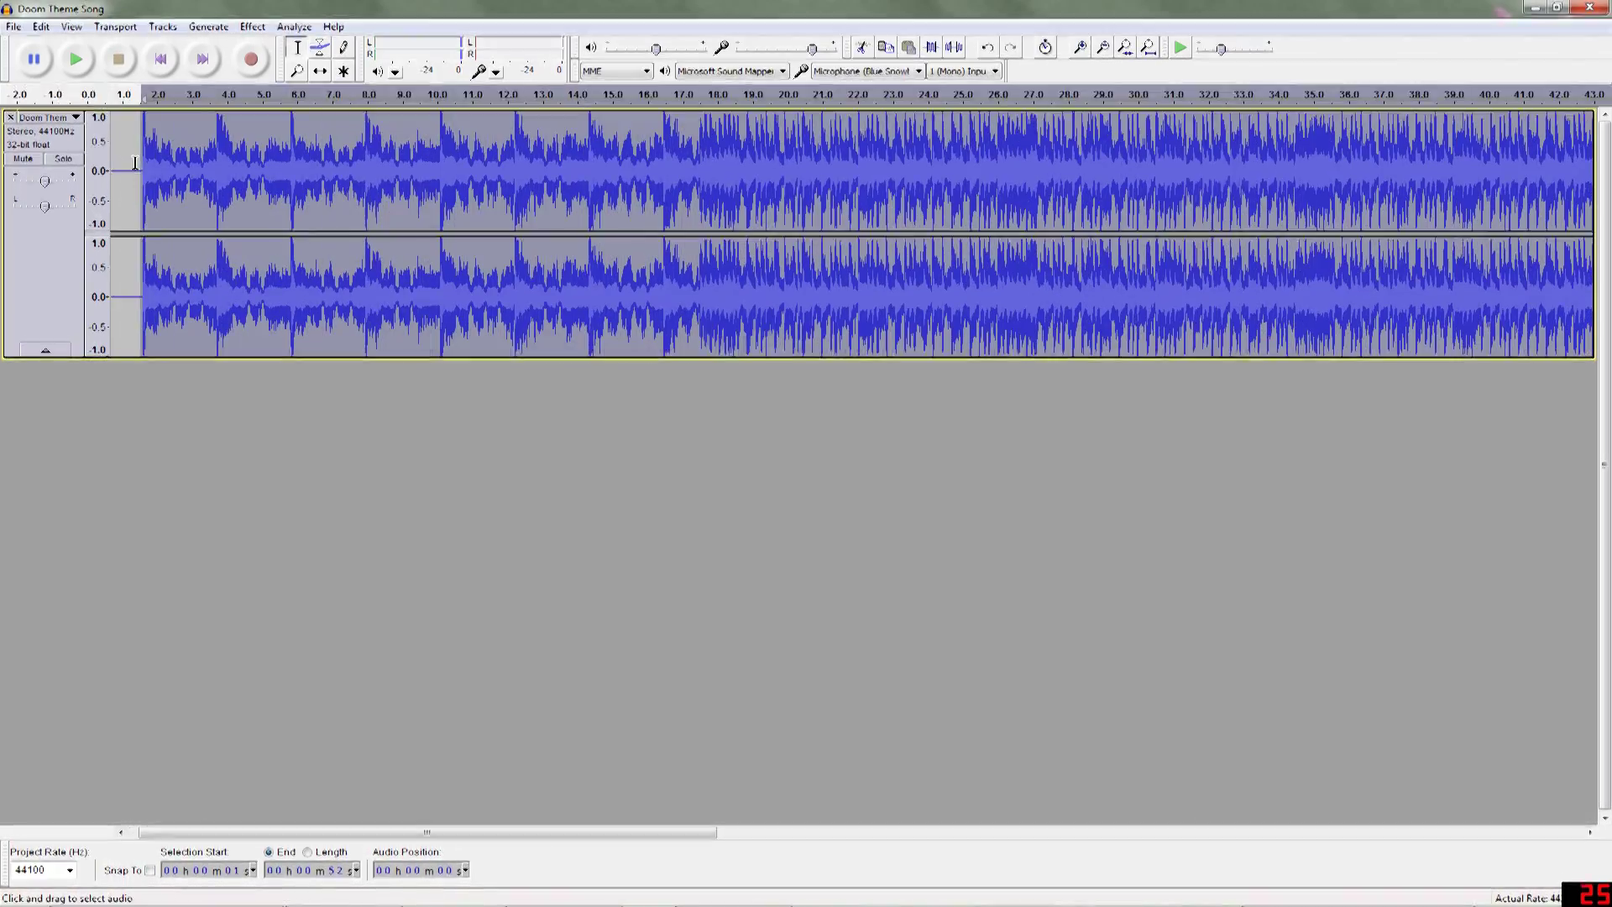
{"action": "key", "text": "ctrl+1"}
{"action": "key", "text": "ctrl+1"}
{"action": "key", "text": "ctrl+1"}
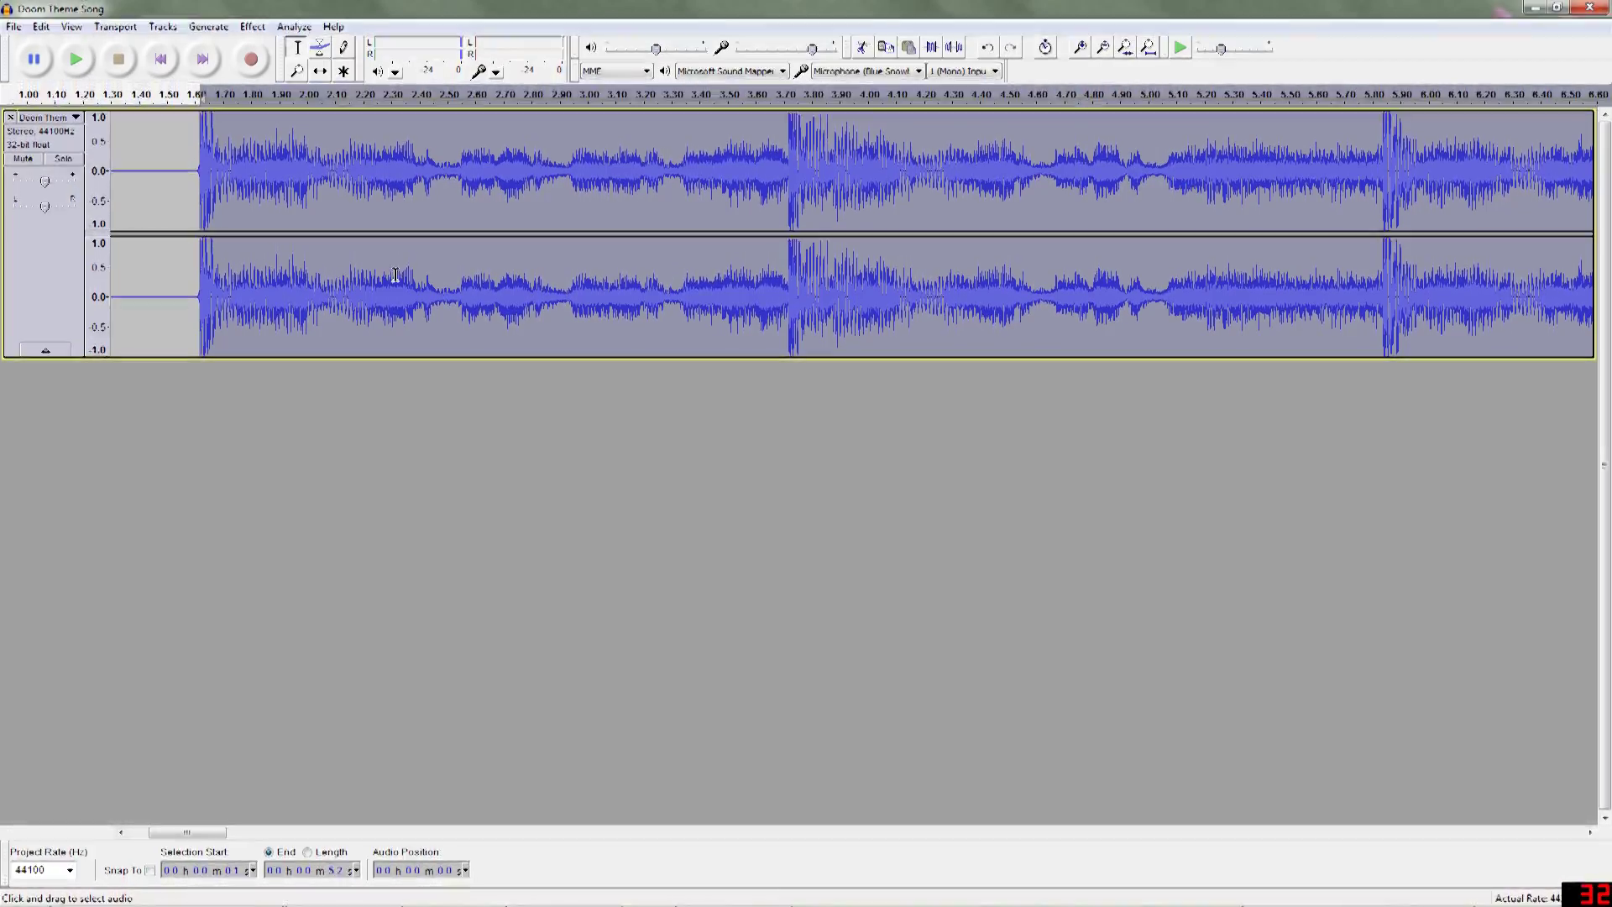
{"action": "scroll", "coordinate": [418, 266], "scroll_direction": "down", "scroll_amount": 1}
Step: Split the Doom Theme Song stereo track into two mono tracks with Split Stereo to Mono
{"action": "scroll", "coordinate": [423, 252], "scroll_direction": "down", "scroll_amount": 3}
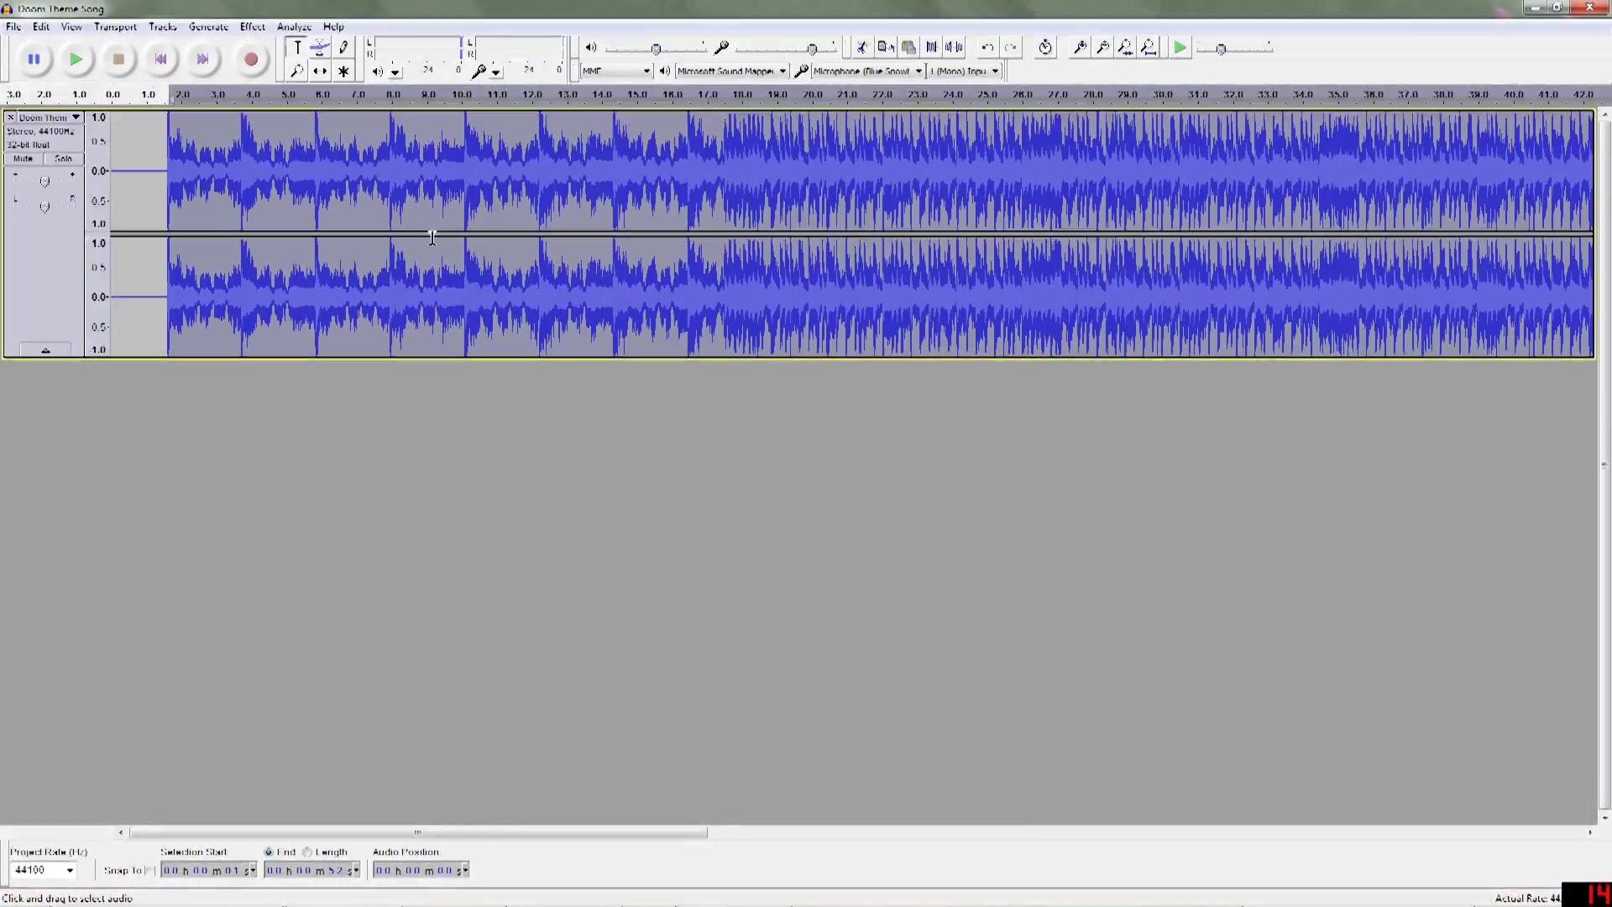
{"action": "scroll", "coordinate": [434, 238], "scroll_direction": "down", "scroll_amount": 1}
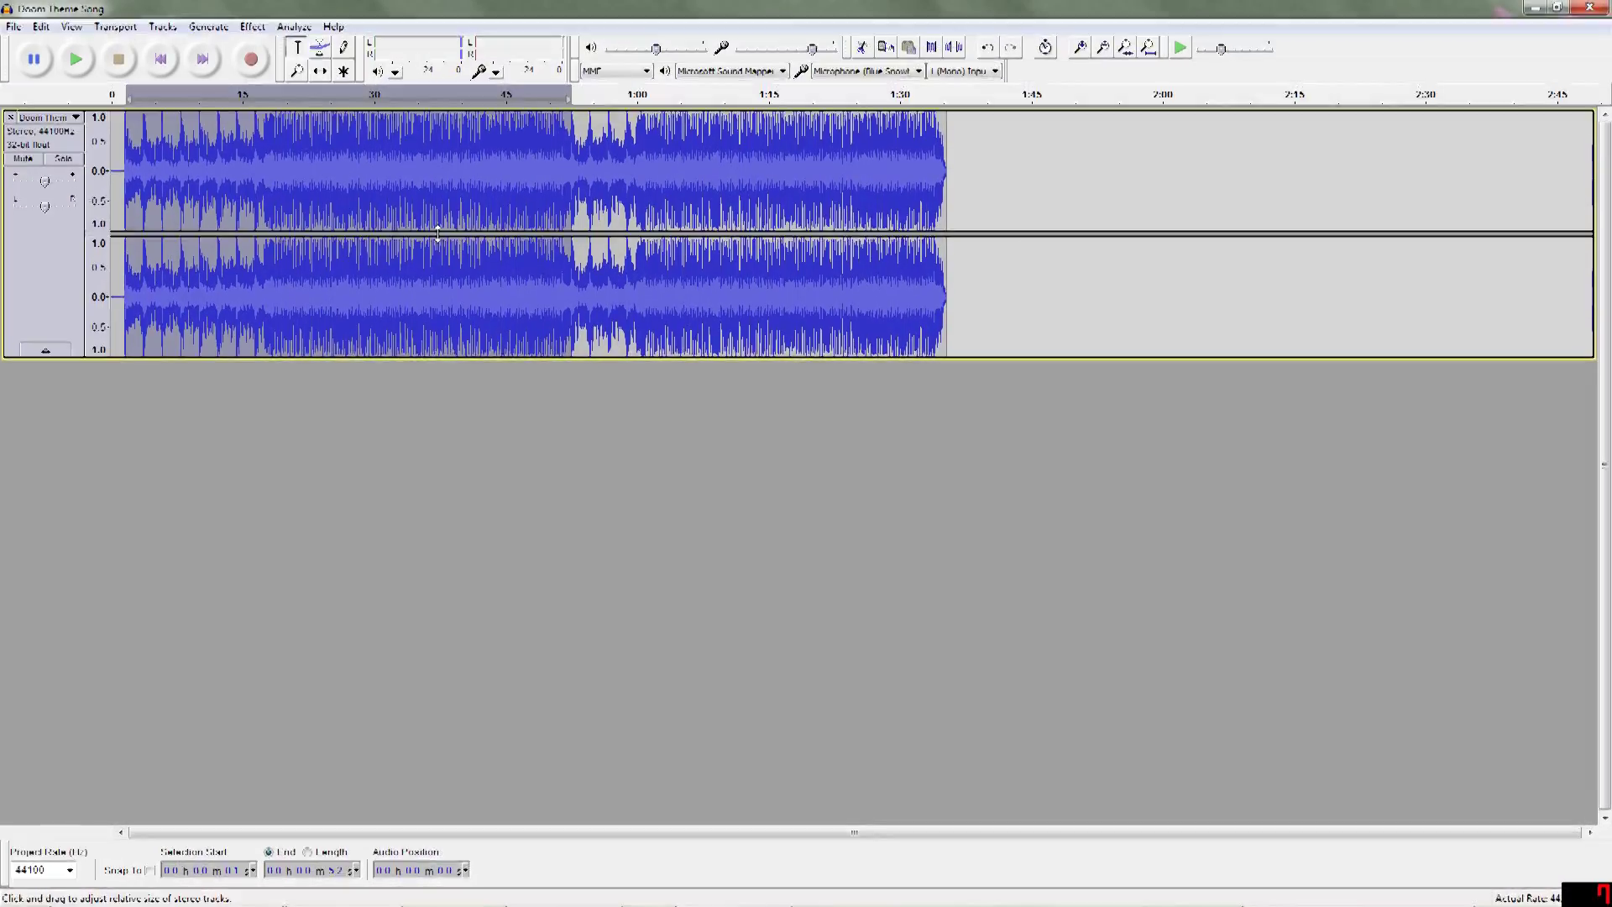
{"action": "left_click", "coordinate": [76, 119]}
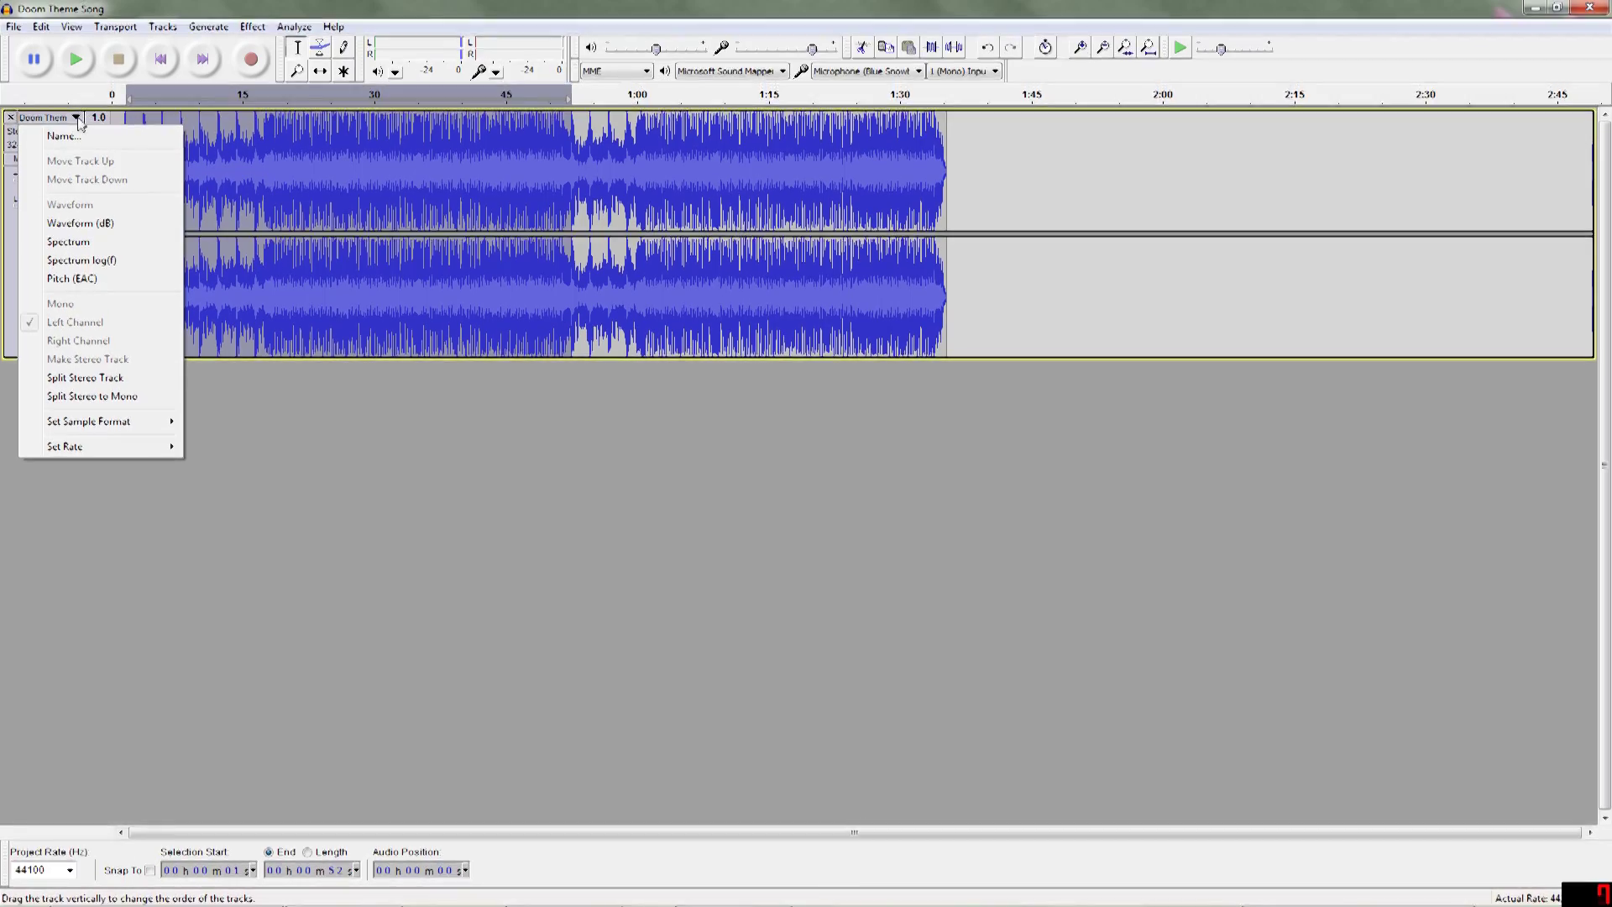
{"action": "left_click", "coordinate": [92, 396]}
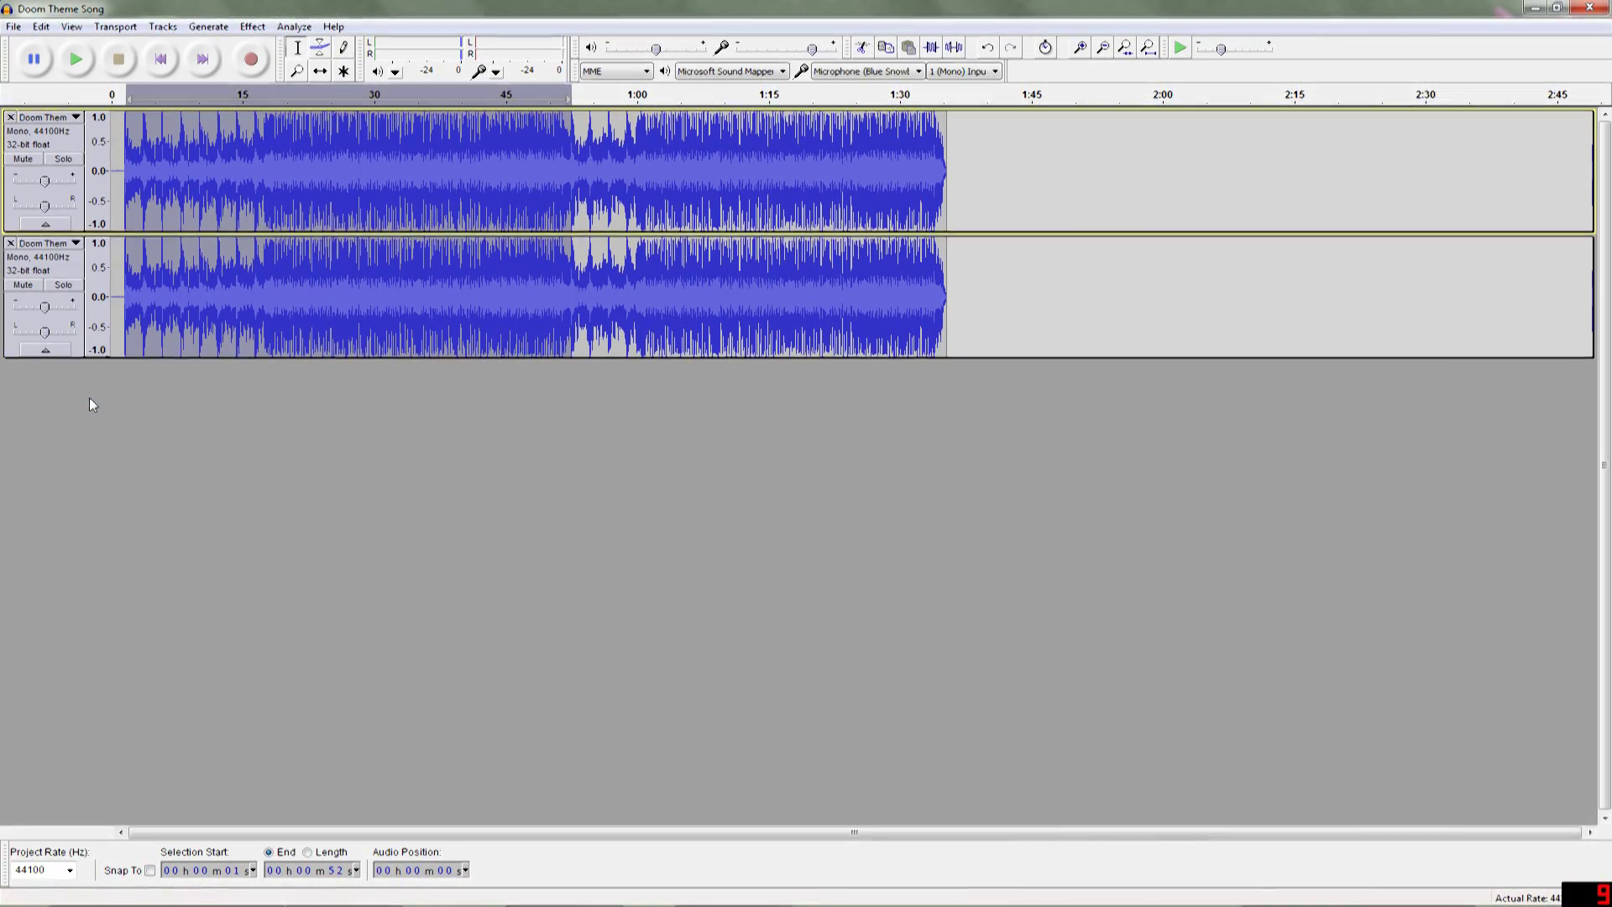
Step: Confirm both resulting tracks are set to Mono, then dismiss the track menu
{"action": "left_click", "coordinate": [76, 244]}
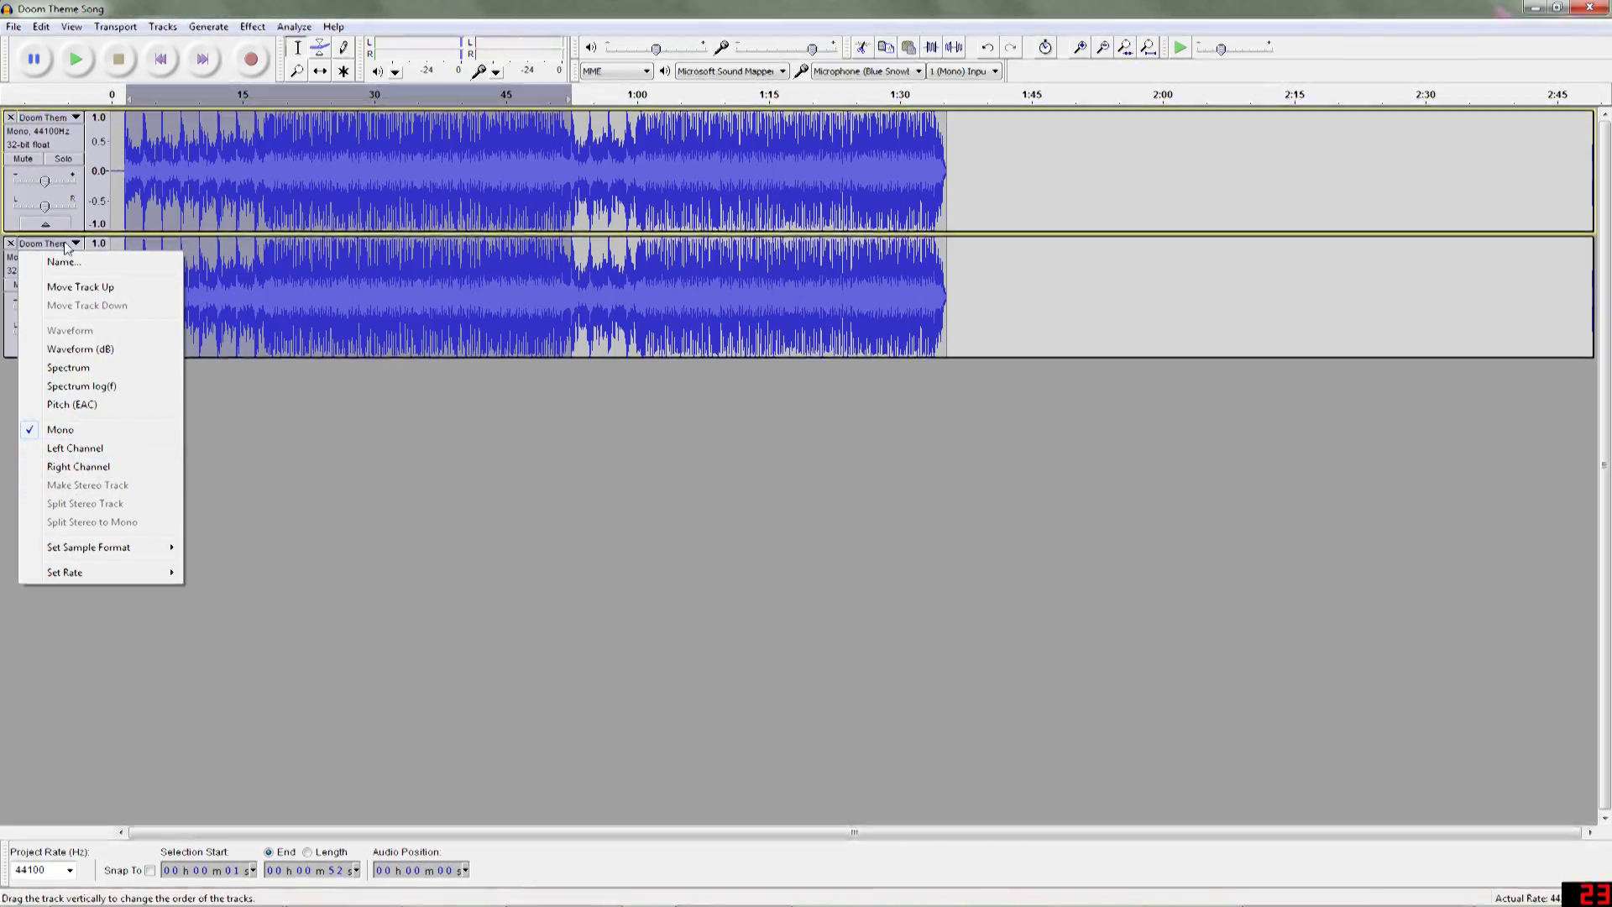
{"action": "left_click", "coordinate": [76, 118]}
{"action": "left_click", "coordinate": [76, 118]}
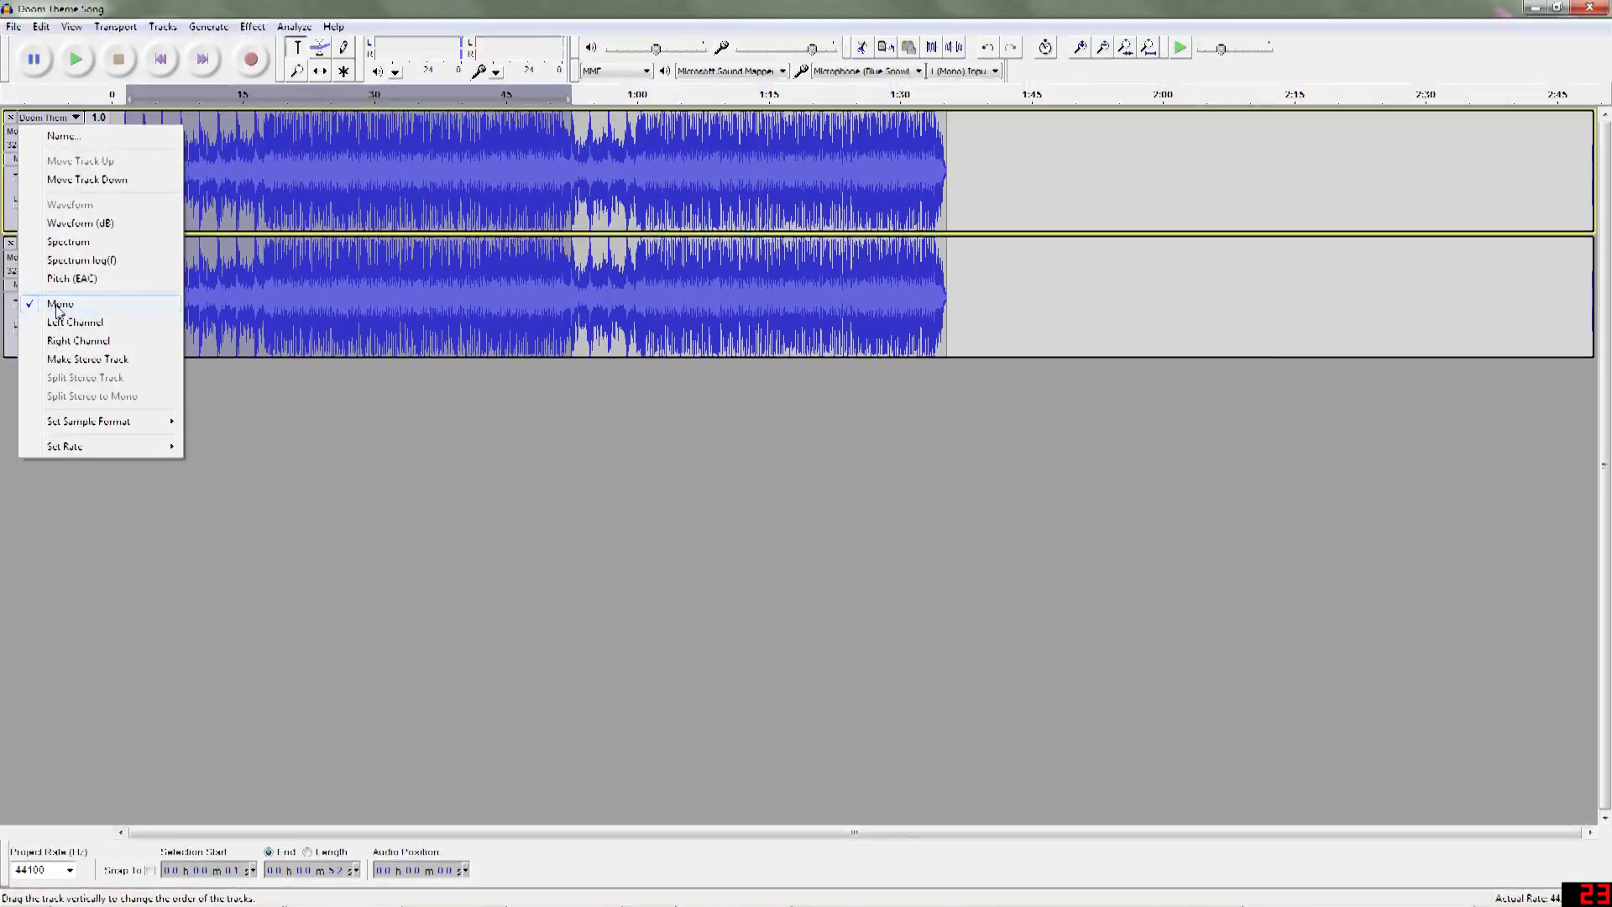
{"action": "left_click", "coordinate": [15, 34]}
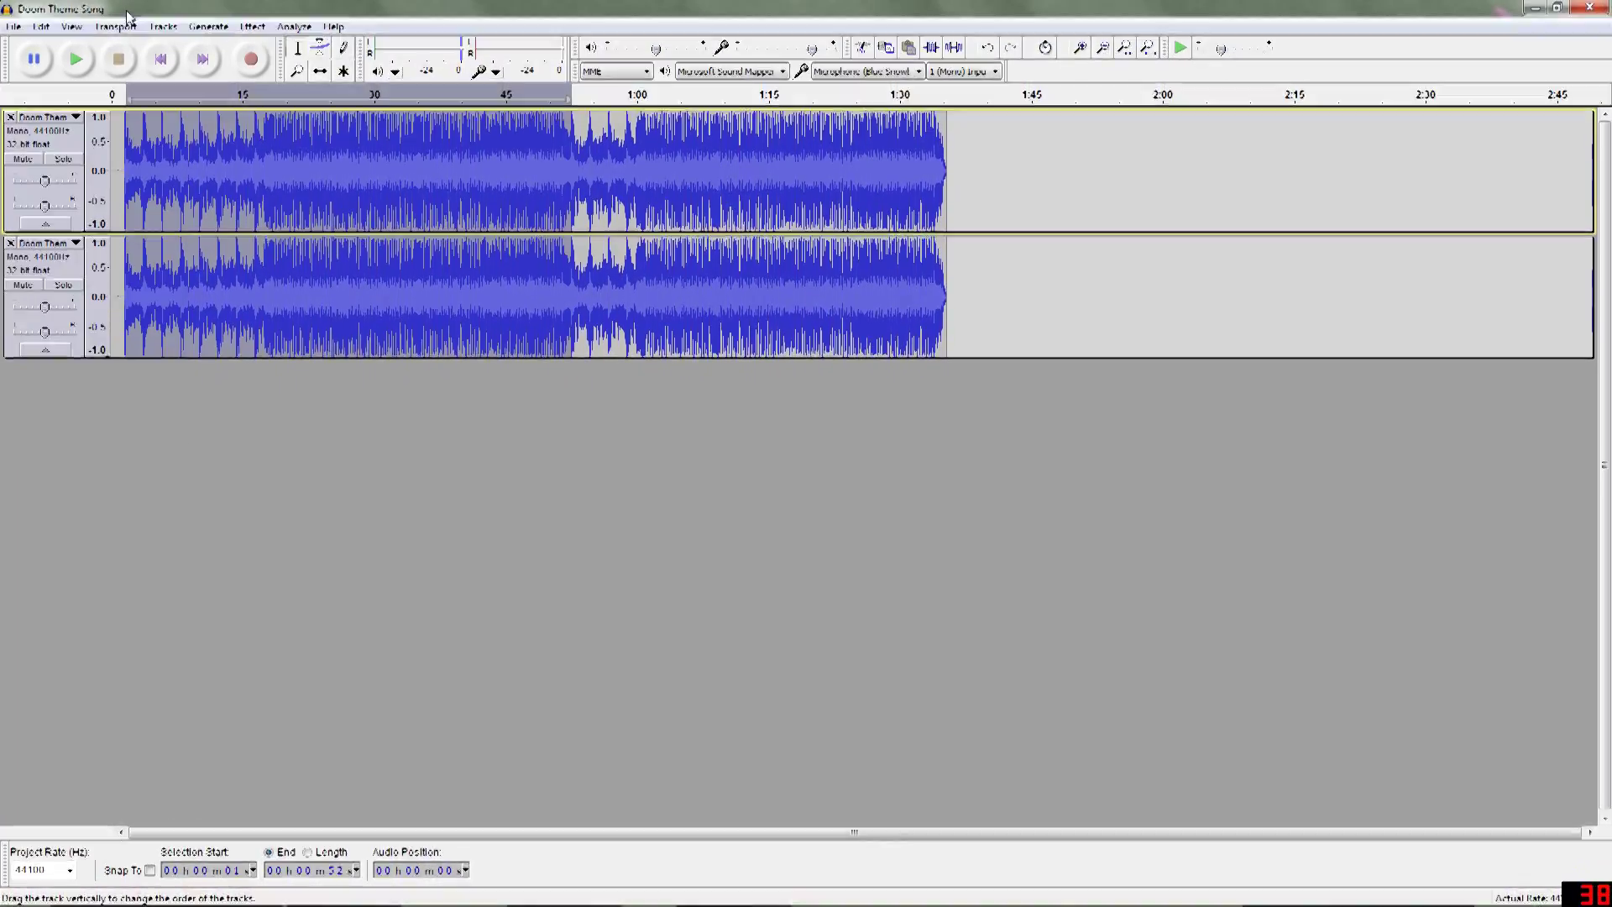
Step: Export the selection to the Desktop as an Ogg Vorbis file named Doom_Theme
{"action": "left_click", "coordinate": [14, 30]}
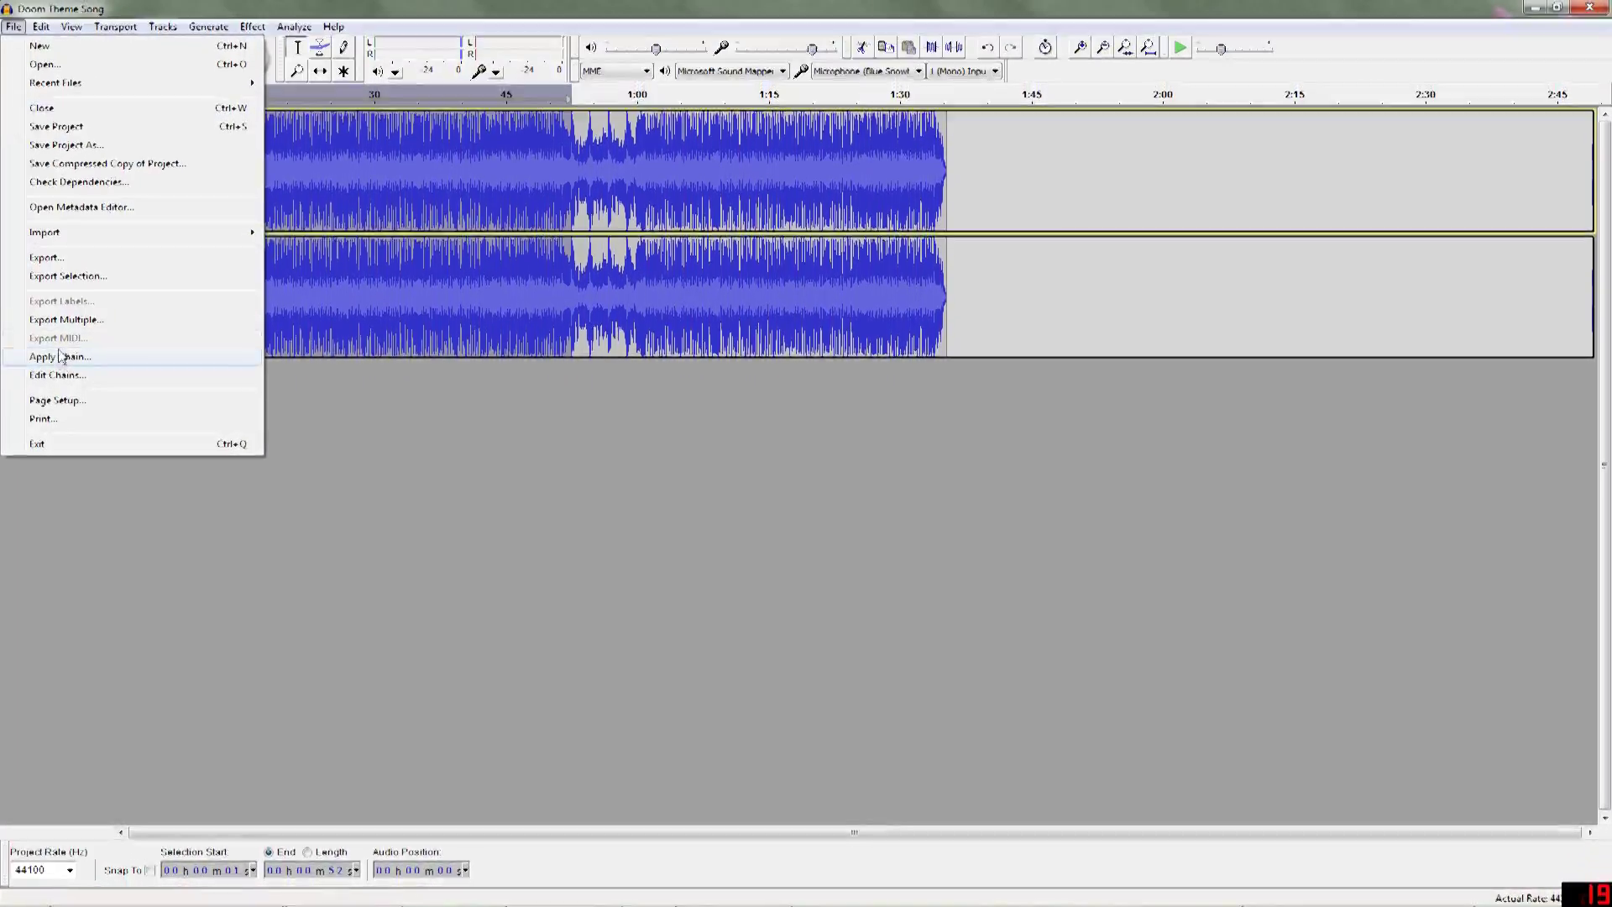
{"action": "left_click", "coordinate": [84, 277]}
{"action": "left_click", "coordinate": [214, 344]}
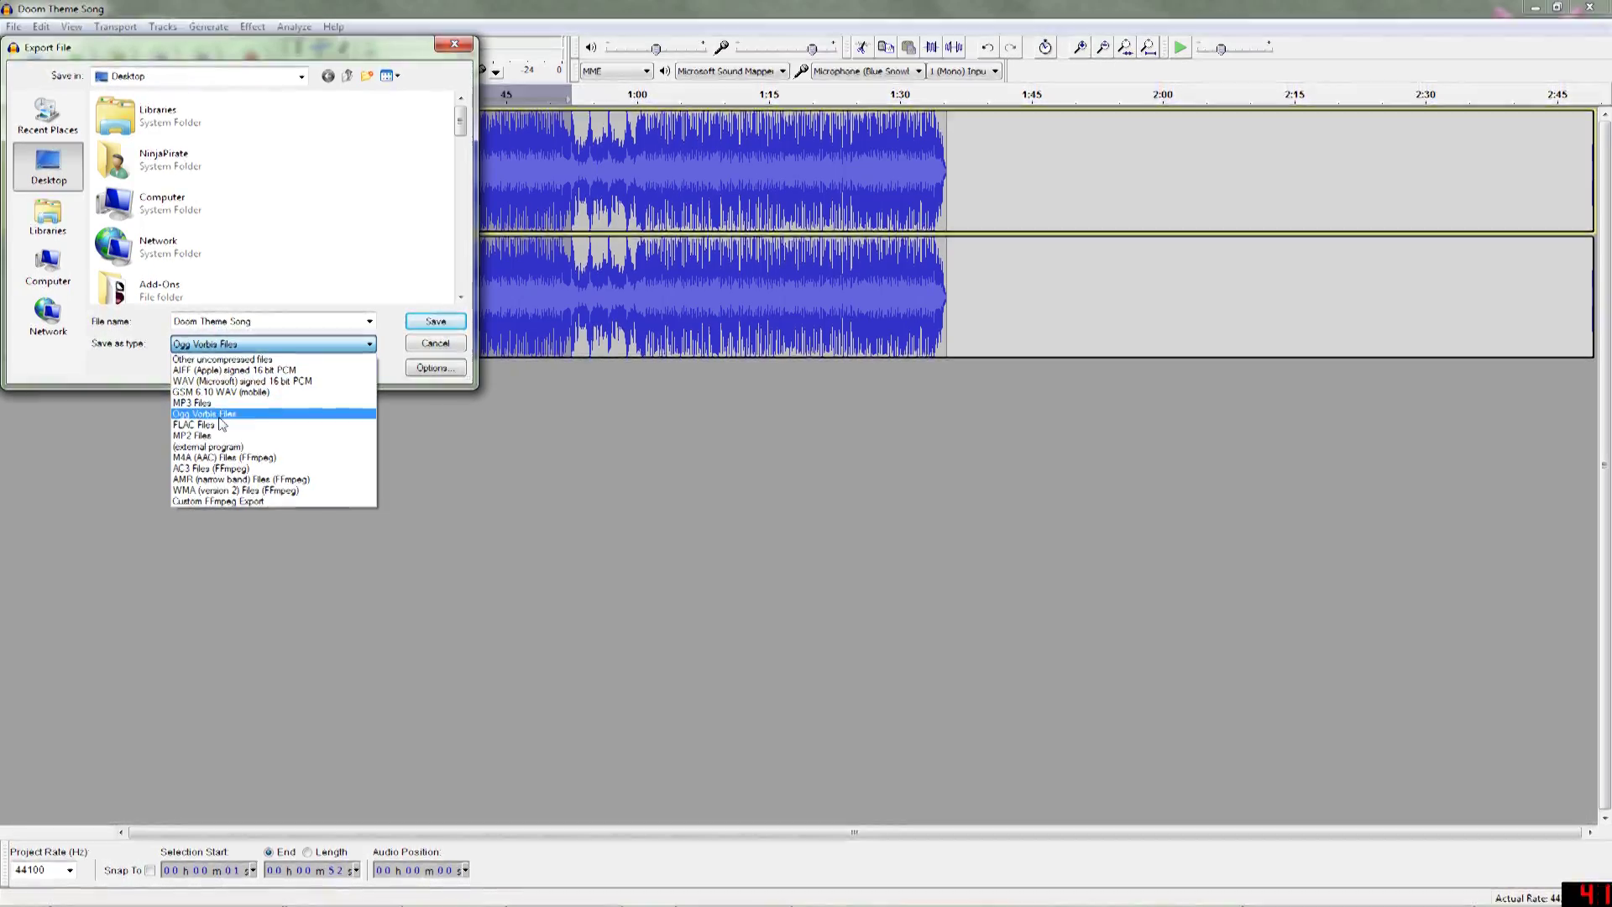
{"action": "left_click", "coordinate": [220, 416]}
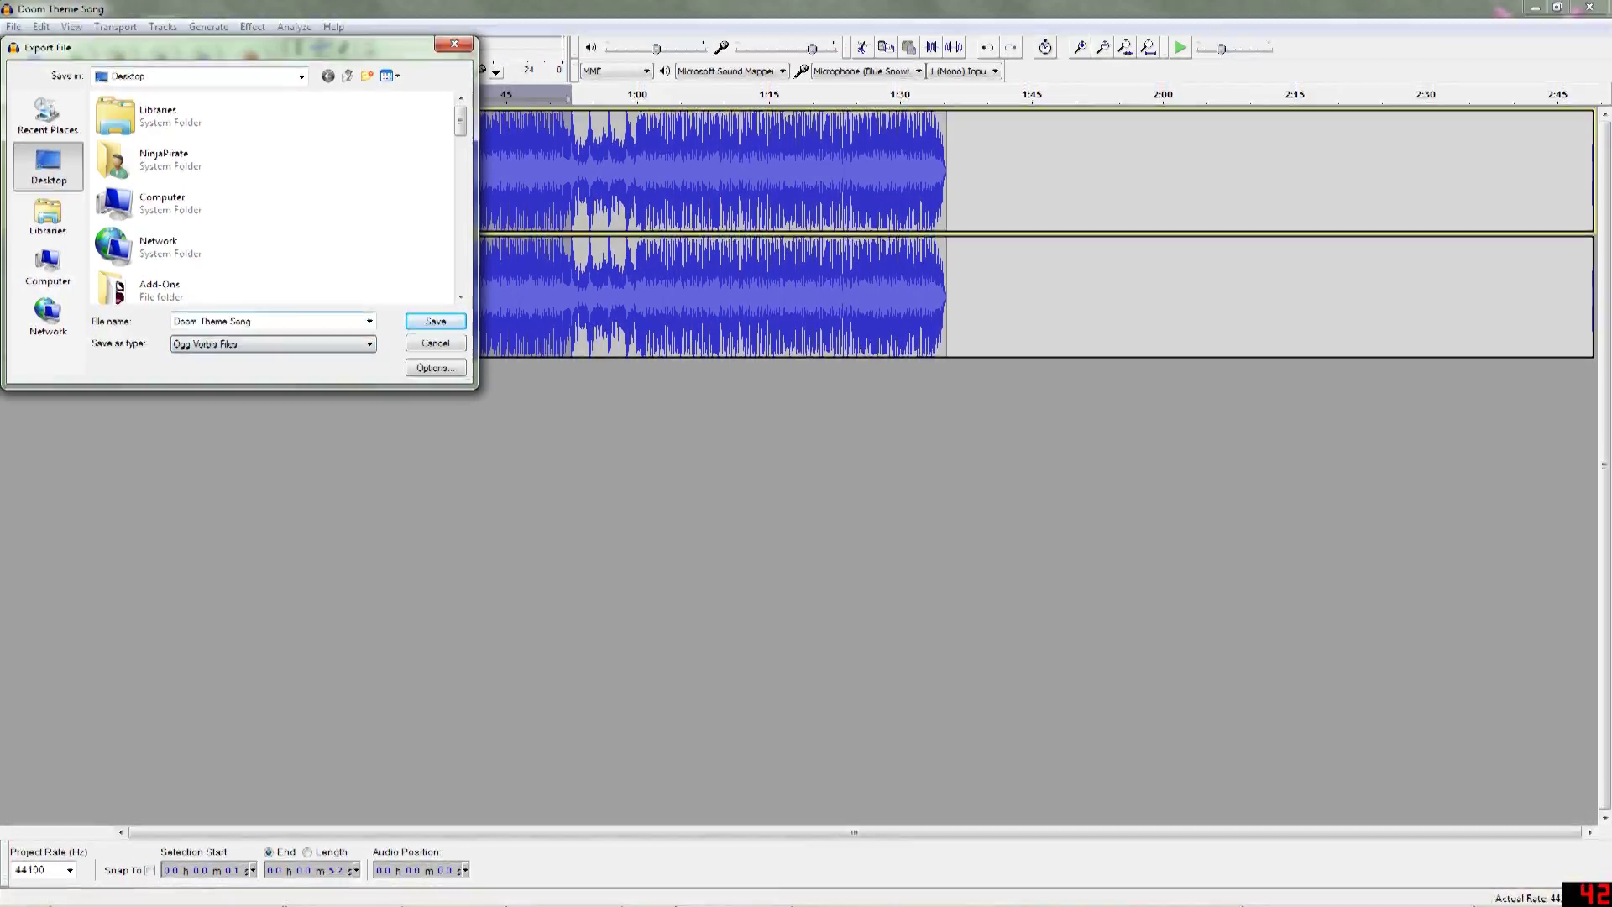
{"action": "left_click_drag", "start_coordinate": [252, 321], "coordinate": [145, 326]}
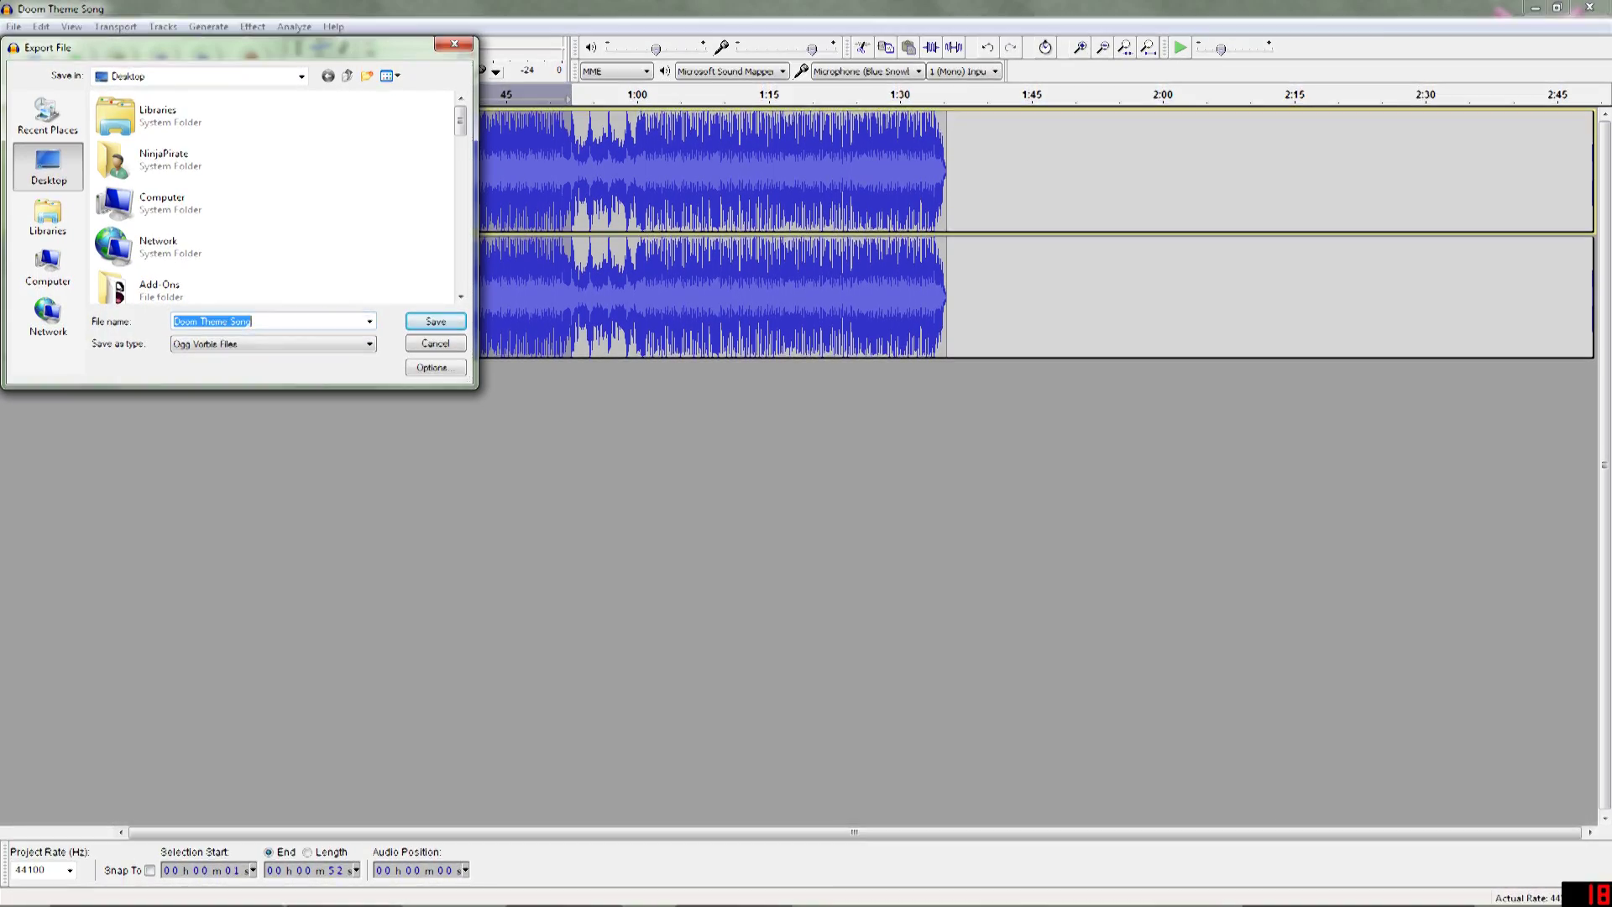
{"action": "type", "text": "Doom_T"}
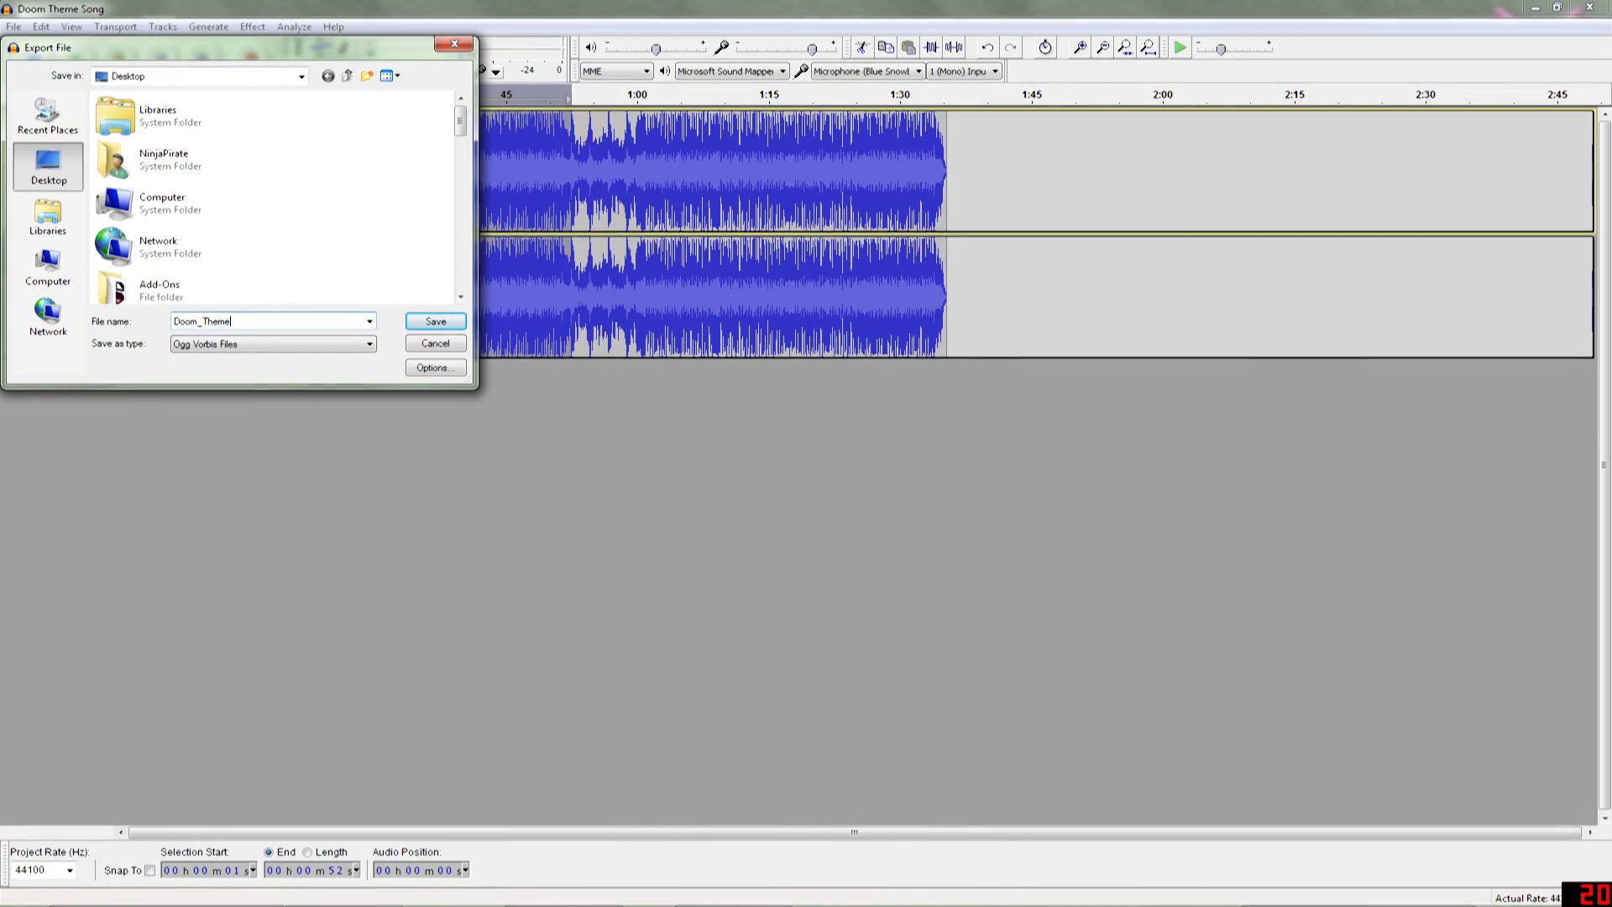
{"action": "left_click", "coordinate": [433, 322]}
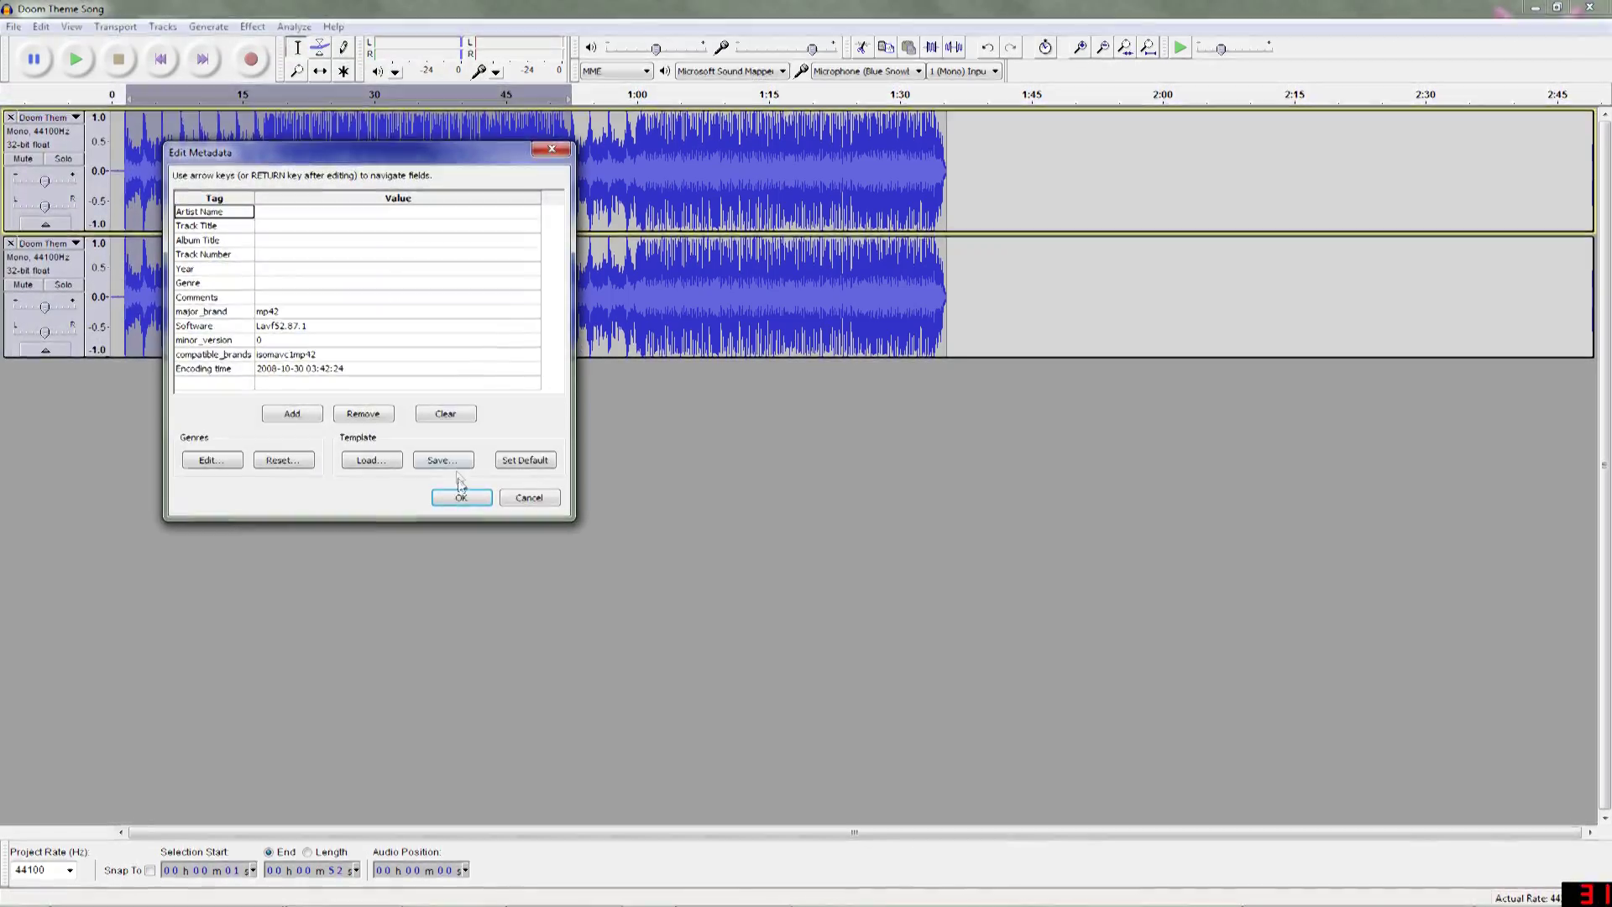
Step: Accept the unchanged metadata and the mono mixdown warning, then close the project window
{"action": "left_click", "coordinate": [487, 496]}
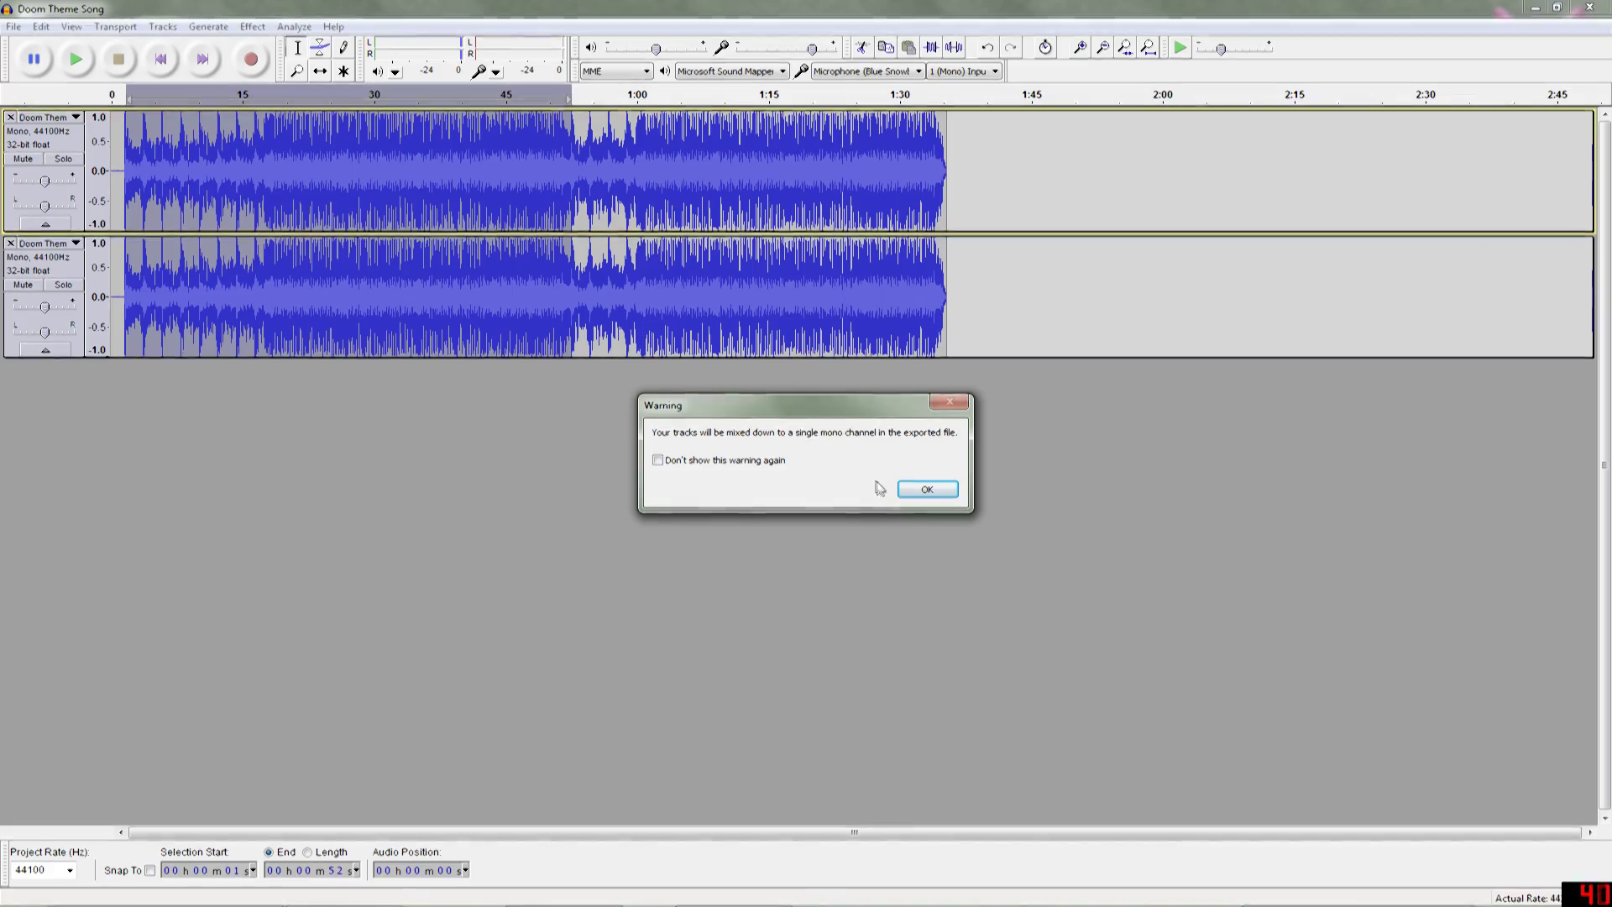
{"action": "left_click", "coordinate": [917, 486]}
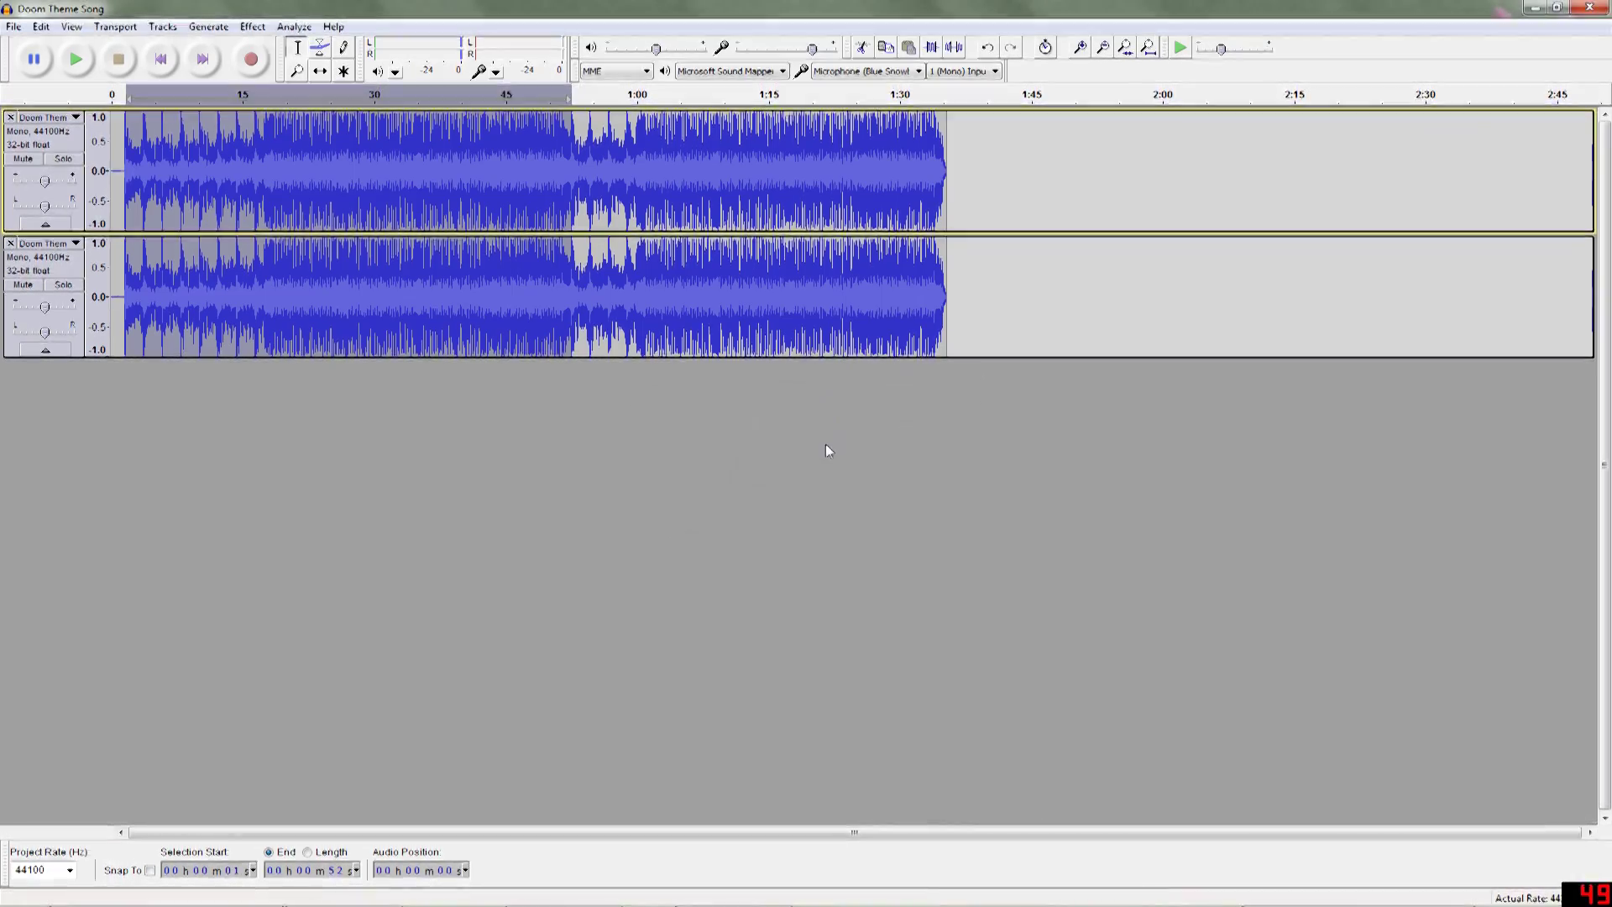
{"action": "left_click", "coordinate": [1589, 12]}
Step: Without saving the project, open the exported Doom_Theme, play it at 0.2 output volume, and exit without saving
{"action": "left_click", "coordinate": [824, 518]}
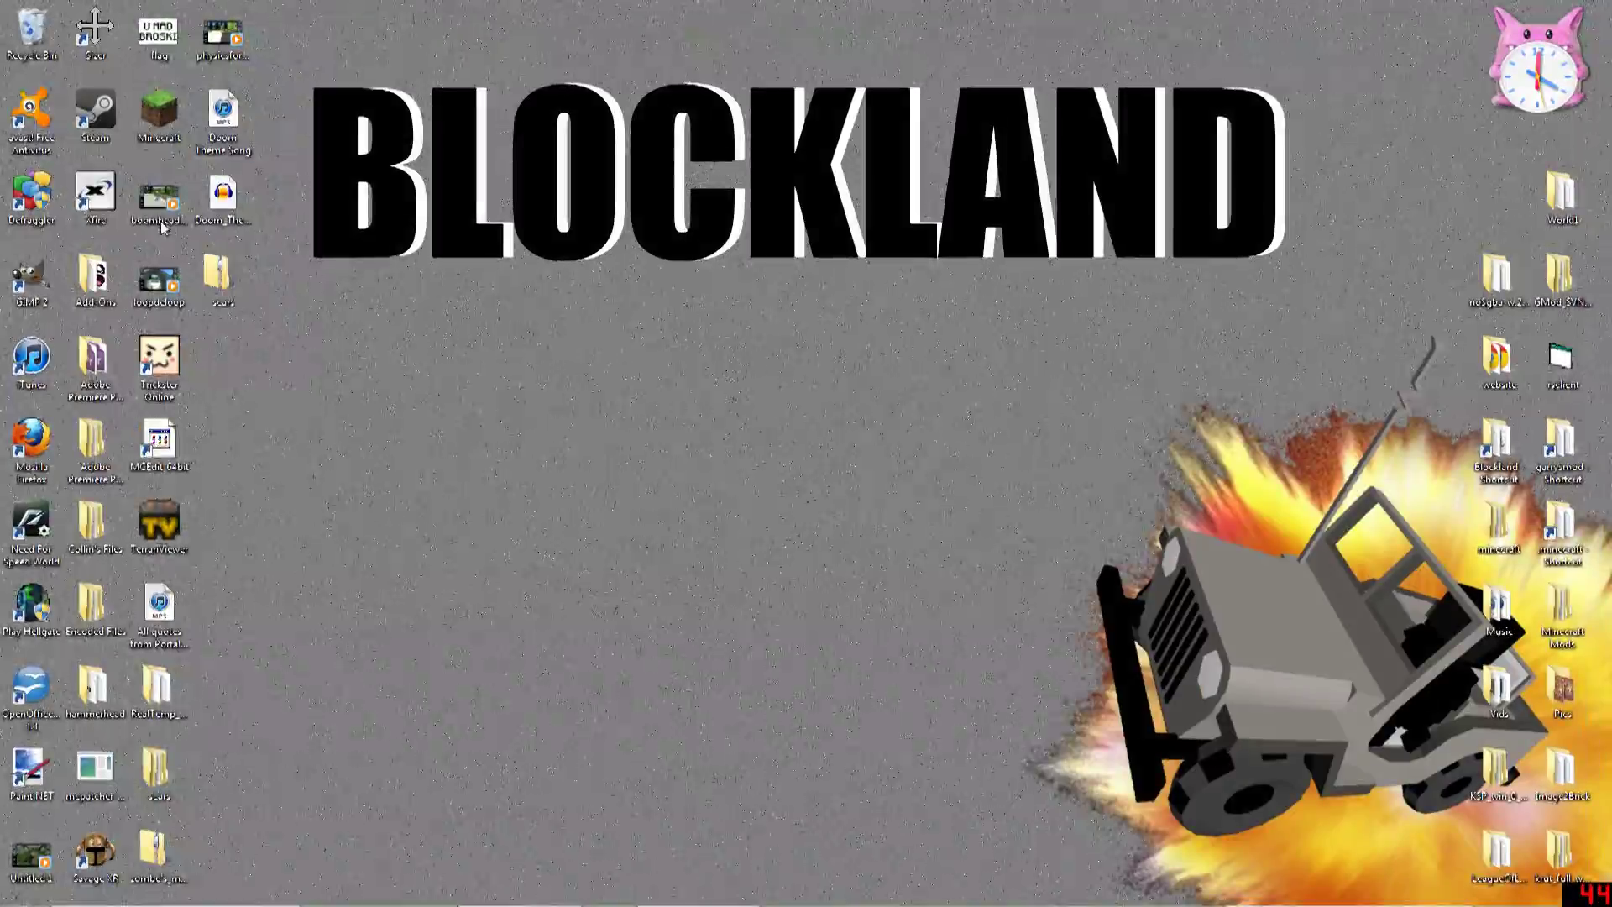
{"action": "left_click", "coordinate": [210, 186]}
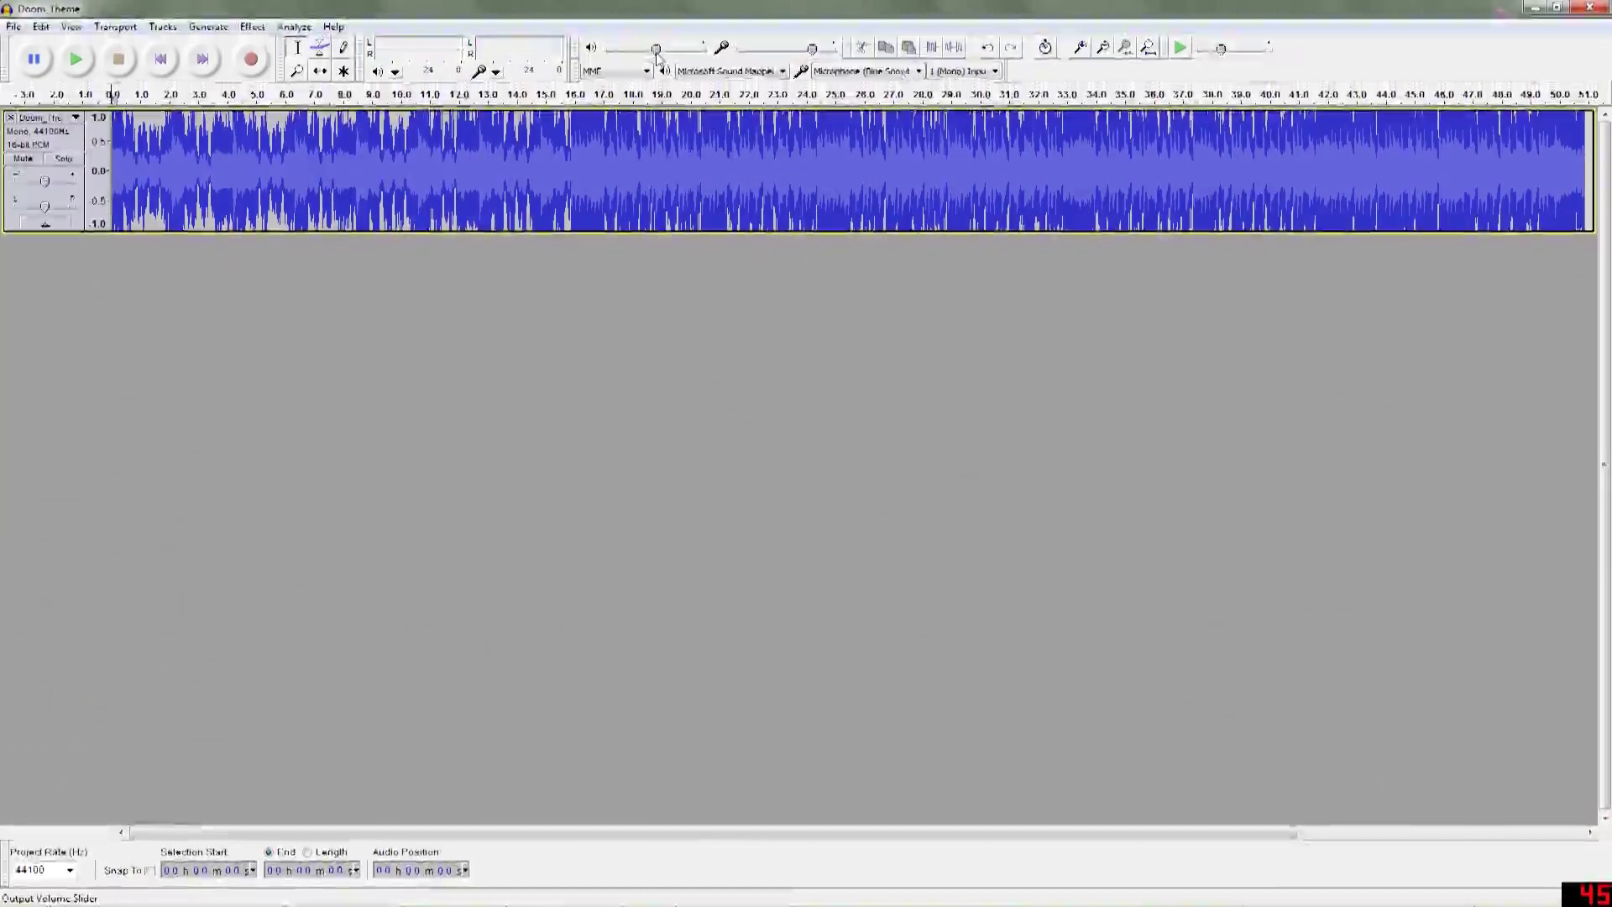
{"action": "left_click_drag", "start_coordinate": [656, 48], "coordinate": [624, 49]}
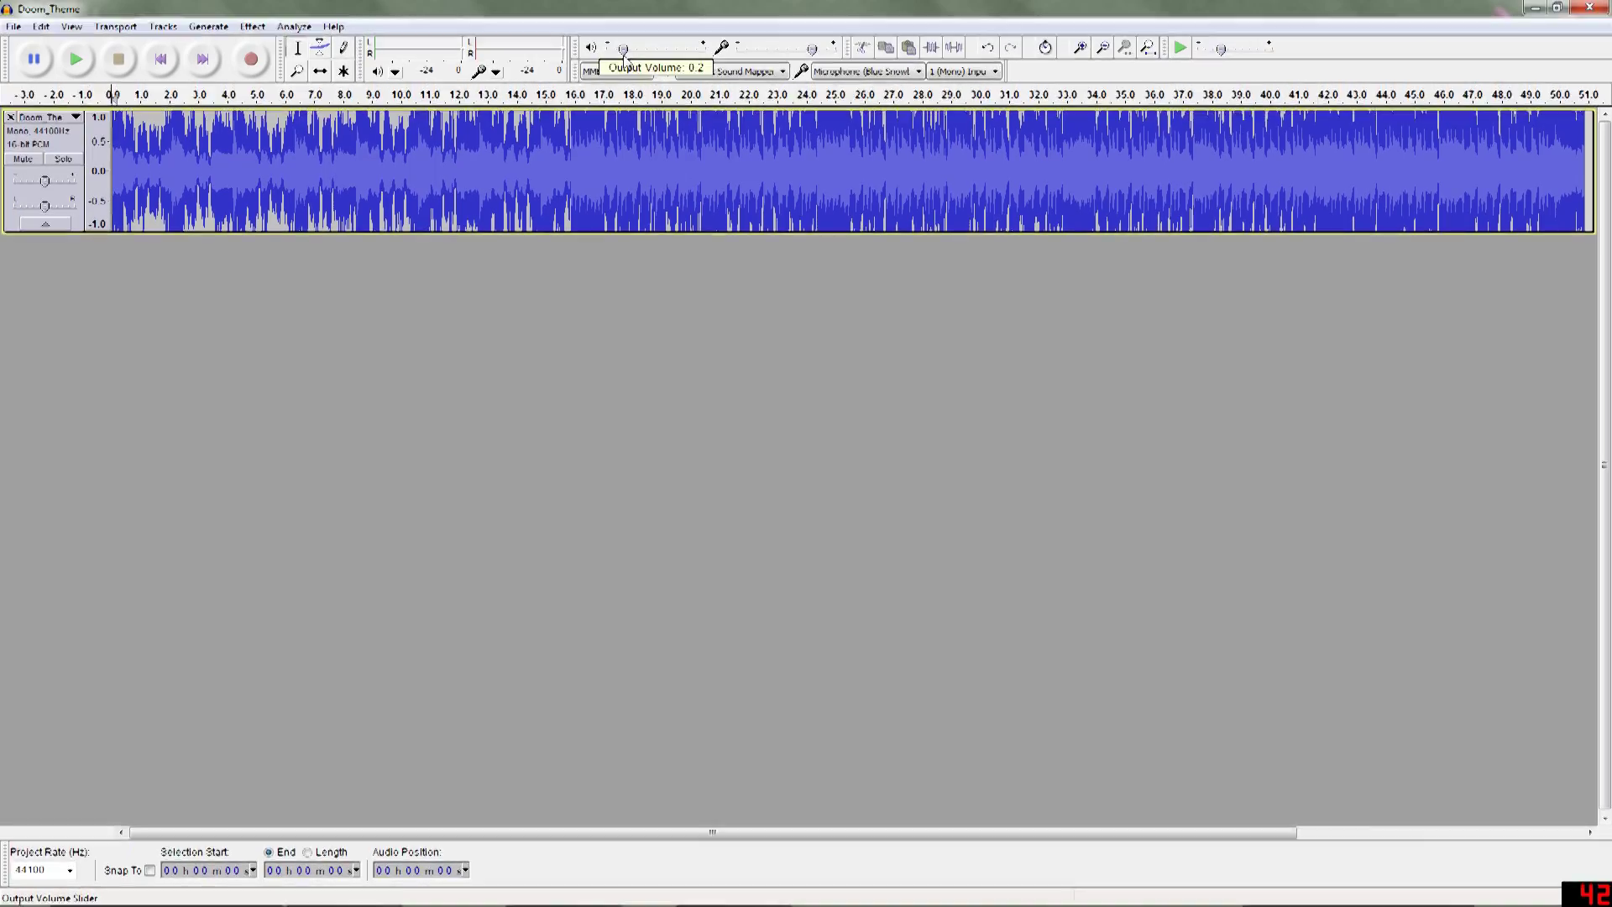
{"action": "left_click", "coordinate": [77, 60]}
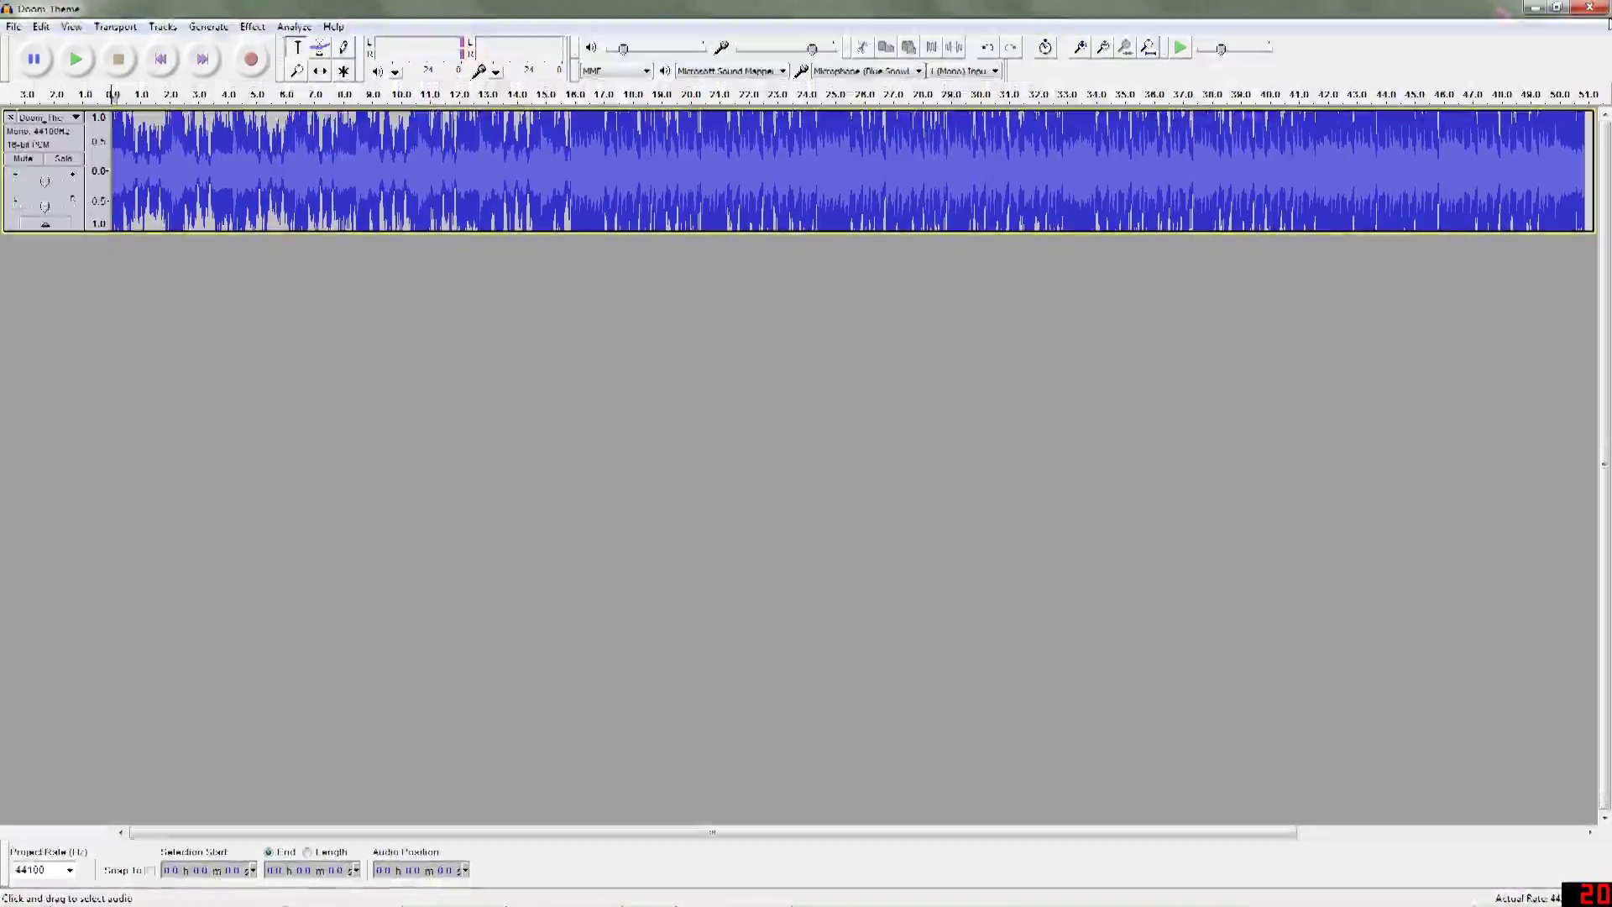
{"action": "left_click", "coordinate": [1601, 12]}
{"action": "left_click", "coordinate": [820, 518]}
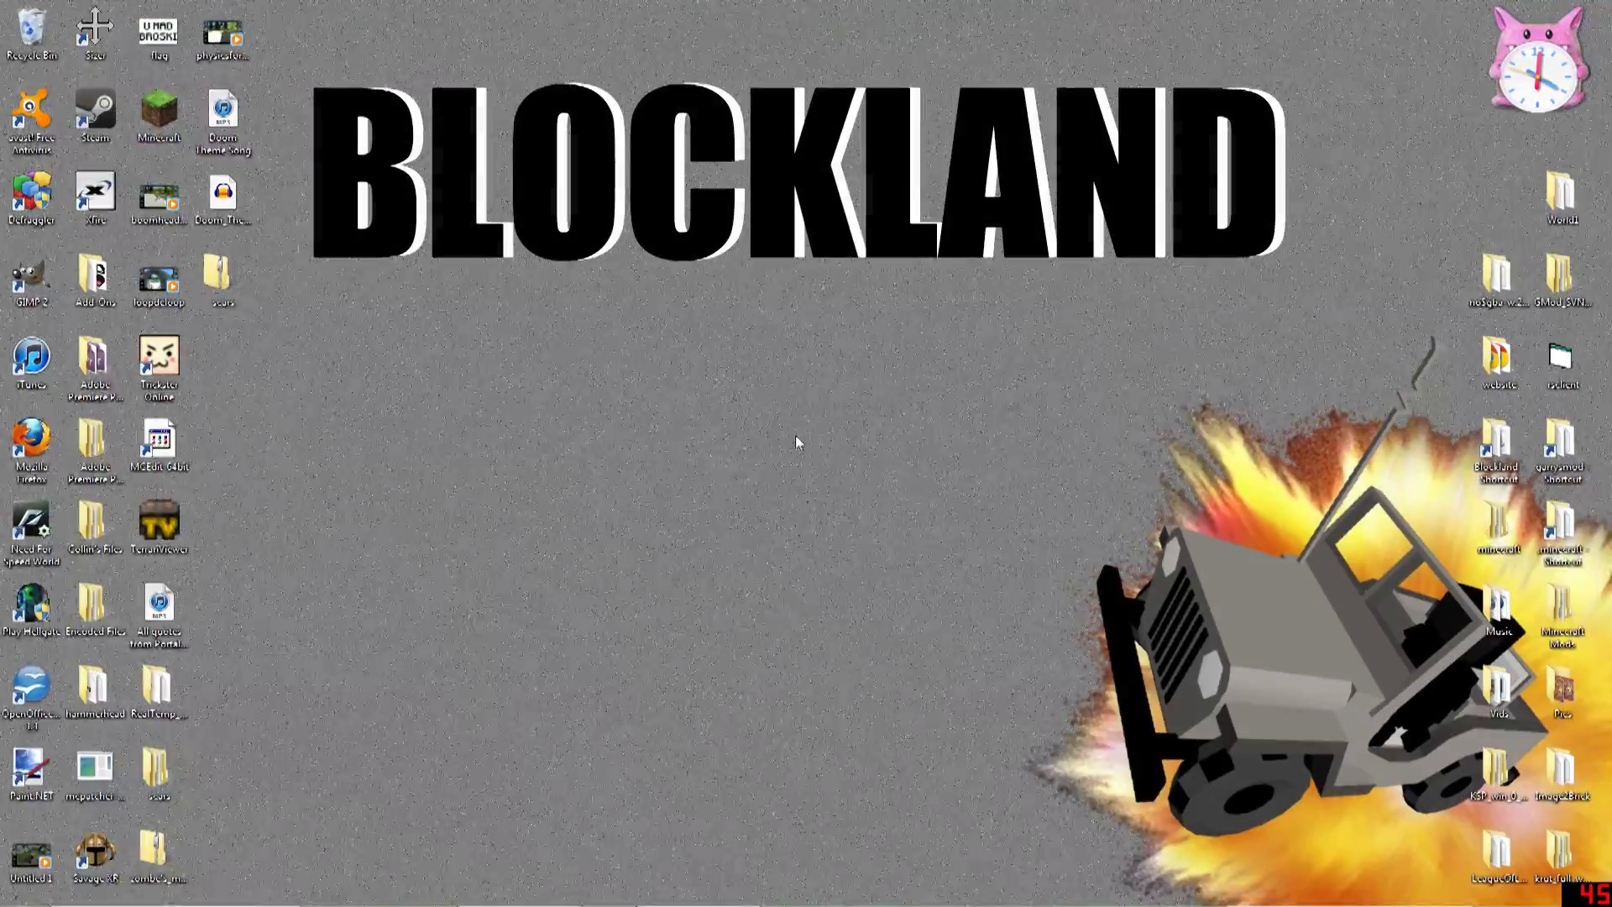